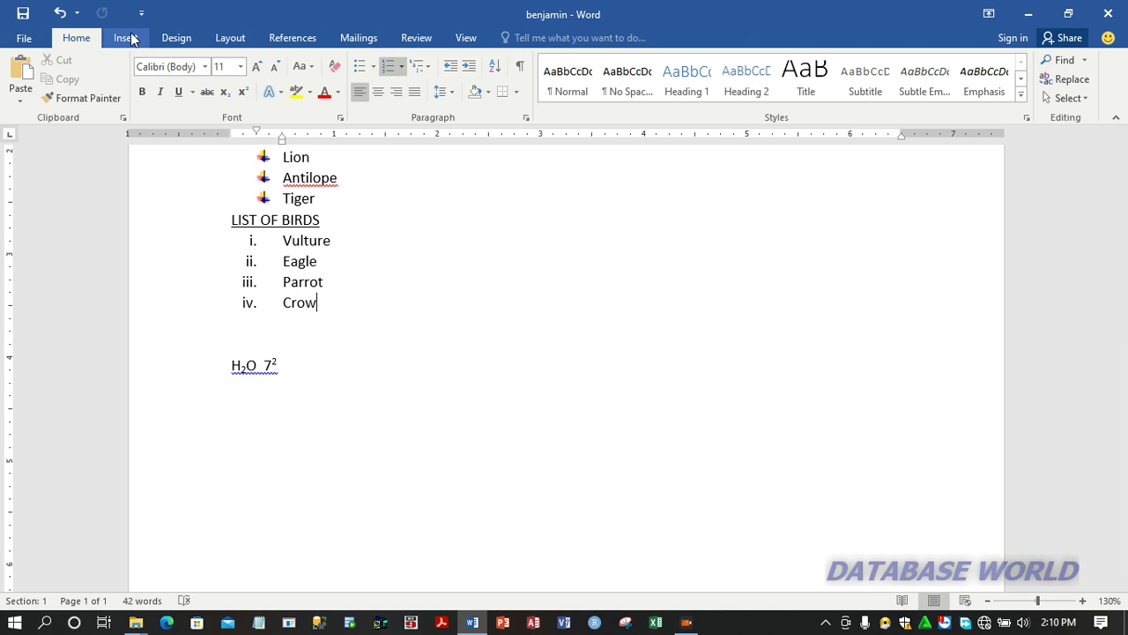
# Step: Add blank lines below the H₂O 7² line until the cursor reaches the start of a second page
pyautogui.click(131, 39)
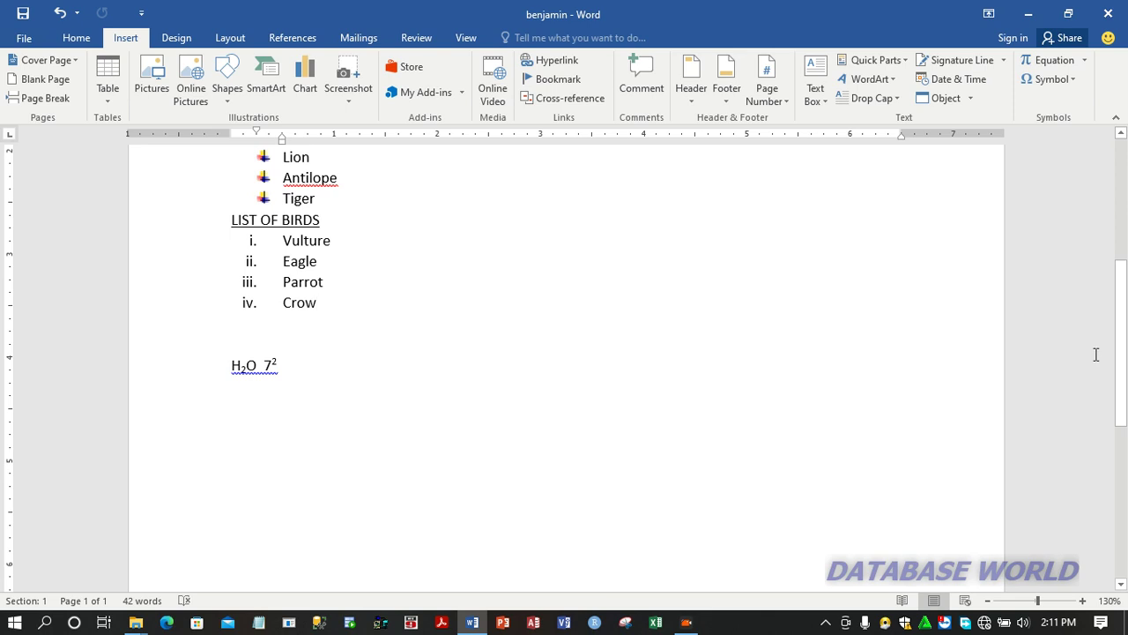
pyautogui.moveTo(1127, 360); pyautogui.dragTo(1122, 514)
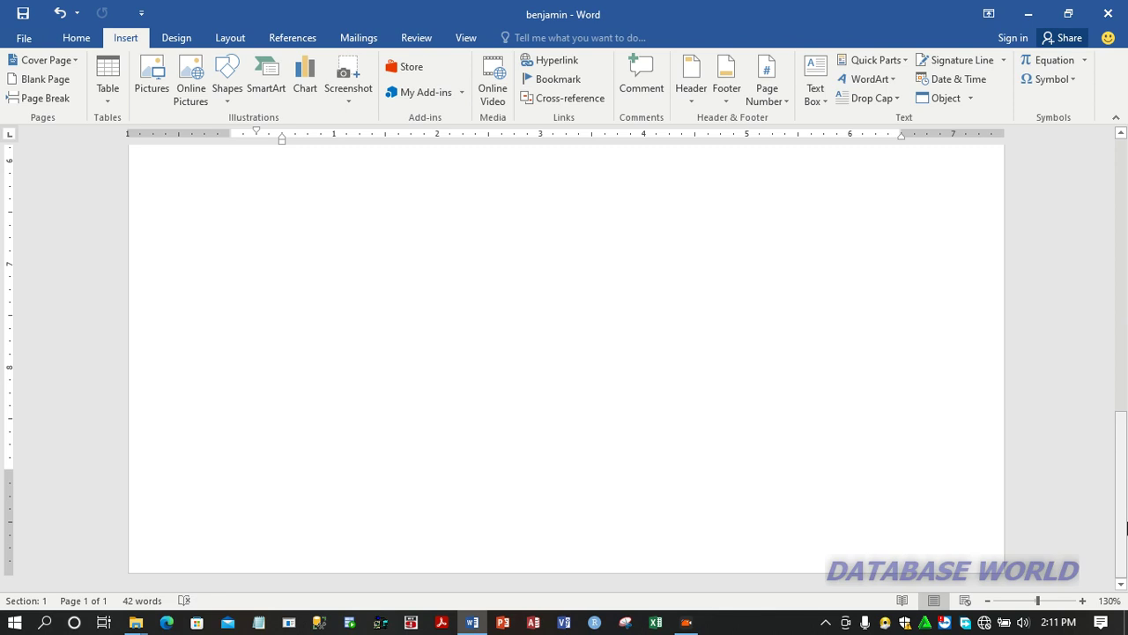
pyautogui.click(202, 458)
pyautogui.scroll(3, 236, 454)
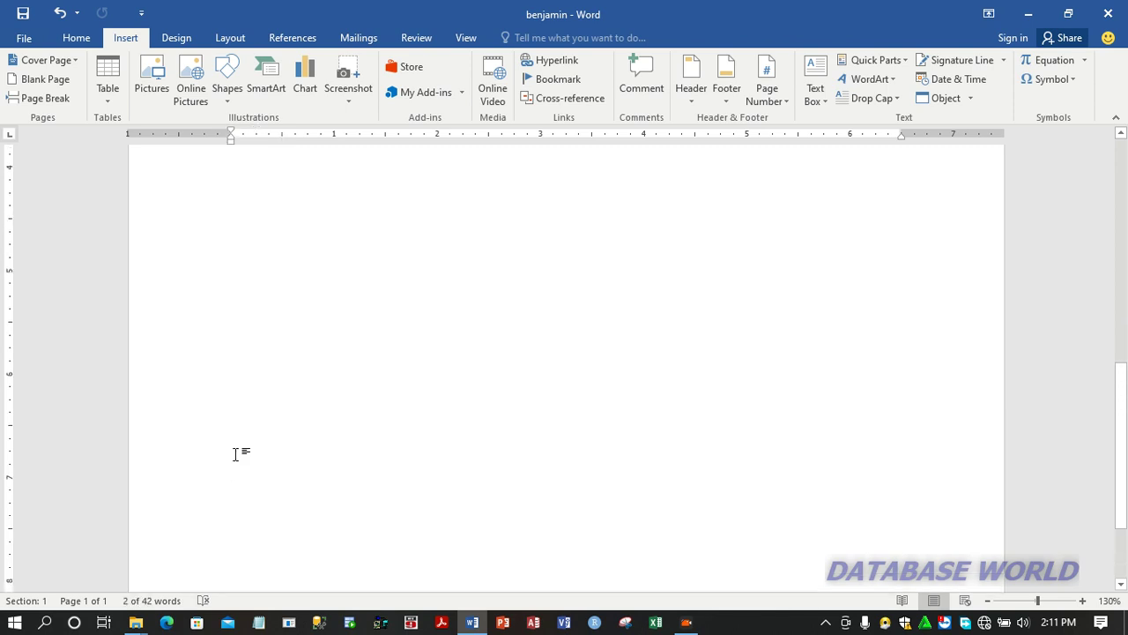
pyautogui.click(243, 431)
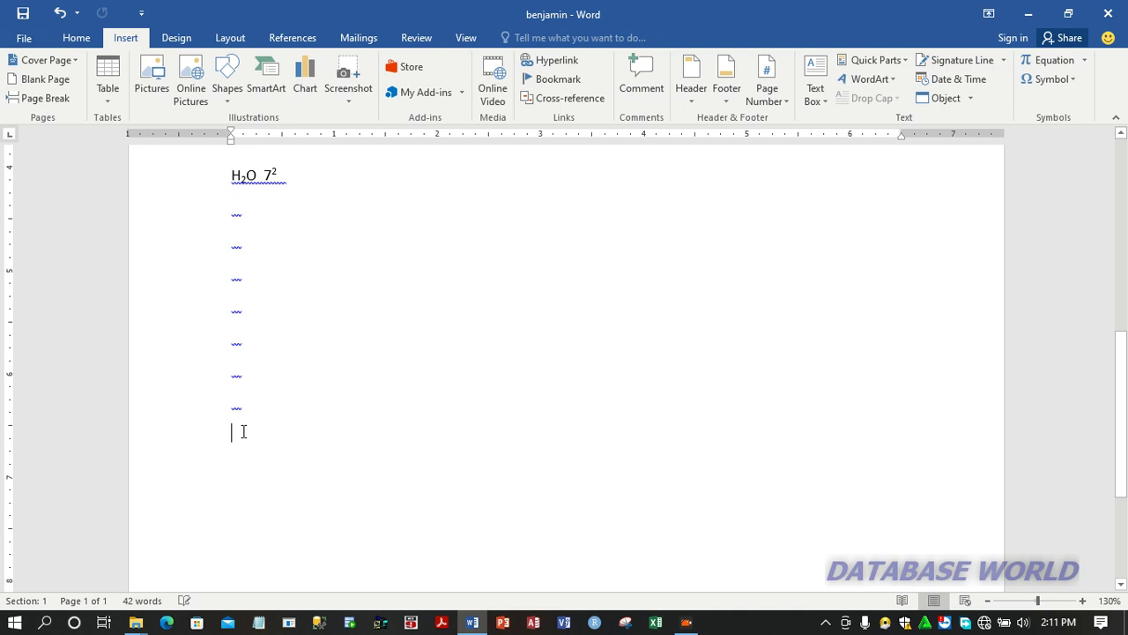
pyautogui.press('Return')
pyautogui.press('Return')
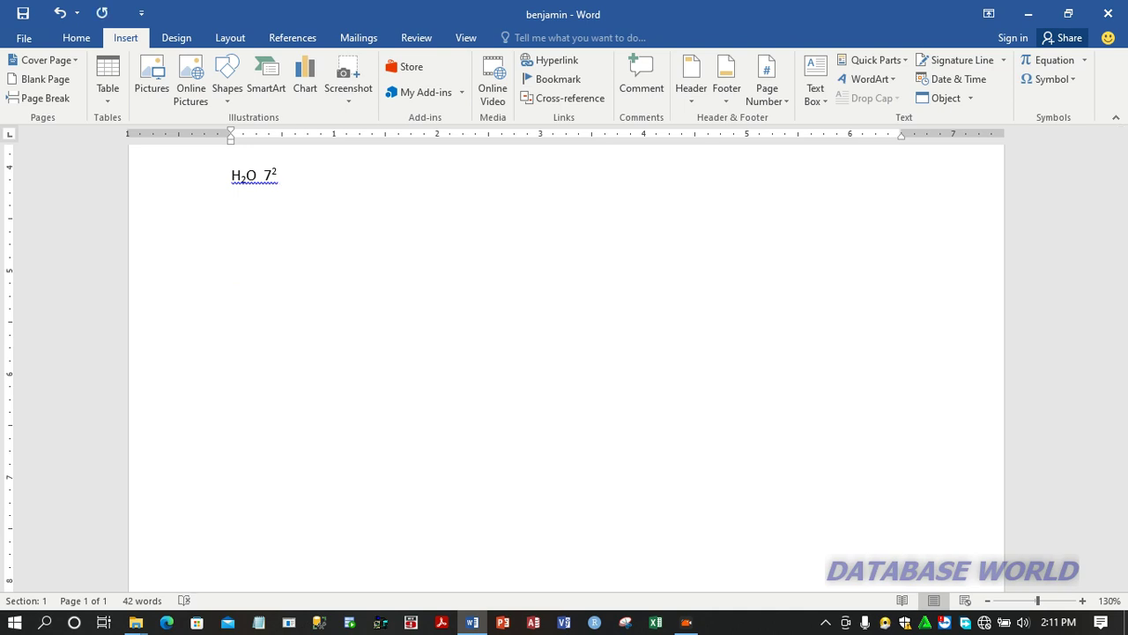
pyautogui.press('Return')
pyautogui.press('Return')
pyautogui.press('Return')
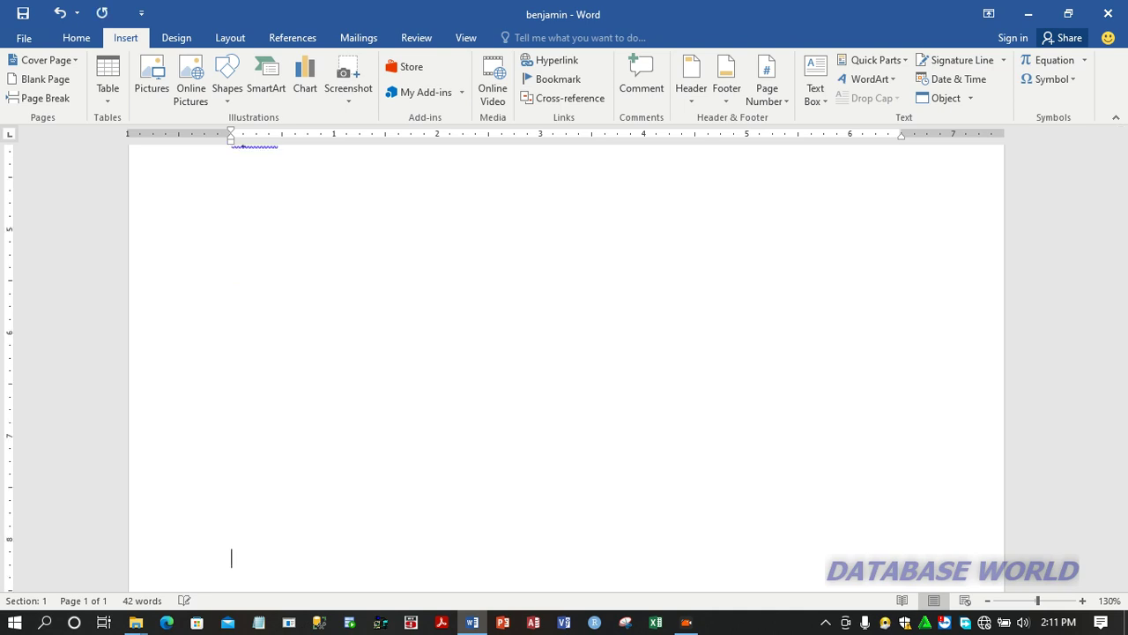
pyautogui.press('Return')
pyautogui.press('Return')
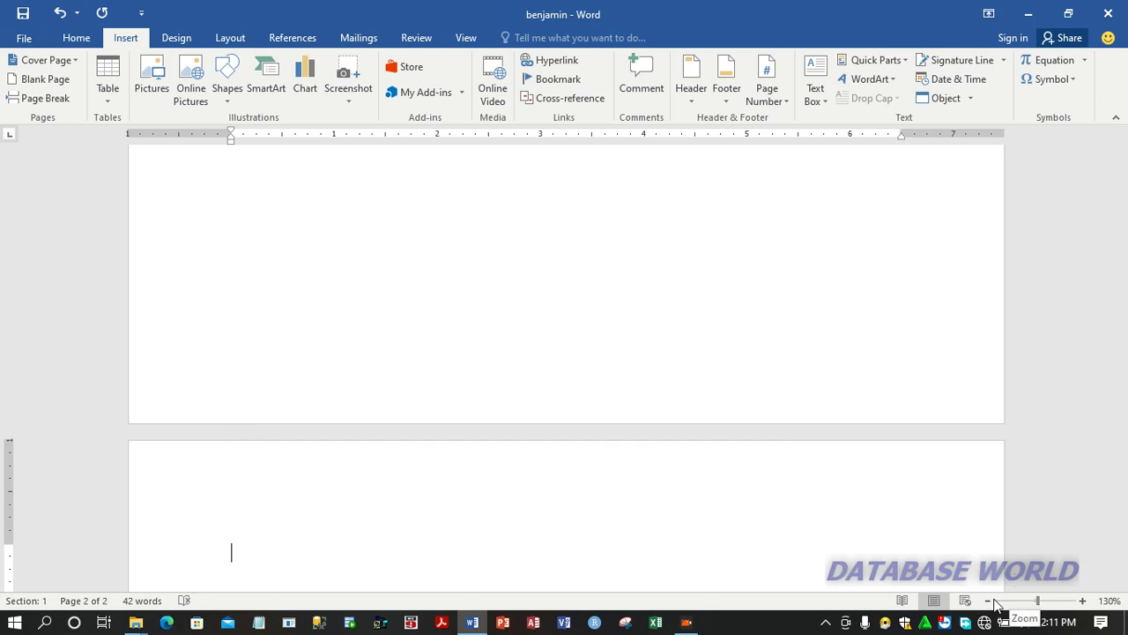
# Step: Insert a table with 3 columns and 6 rows at the cursor on page 2
pyautogui.click(988, 600)
pyautogui.click(989, 601)
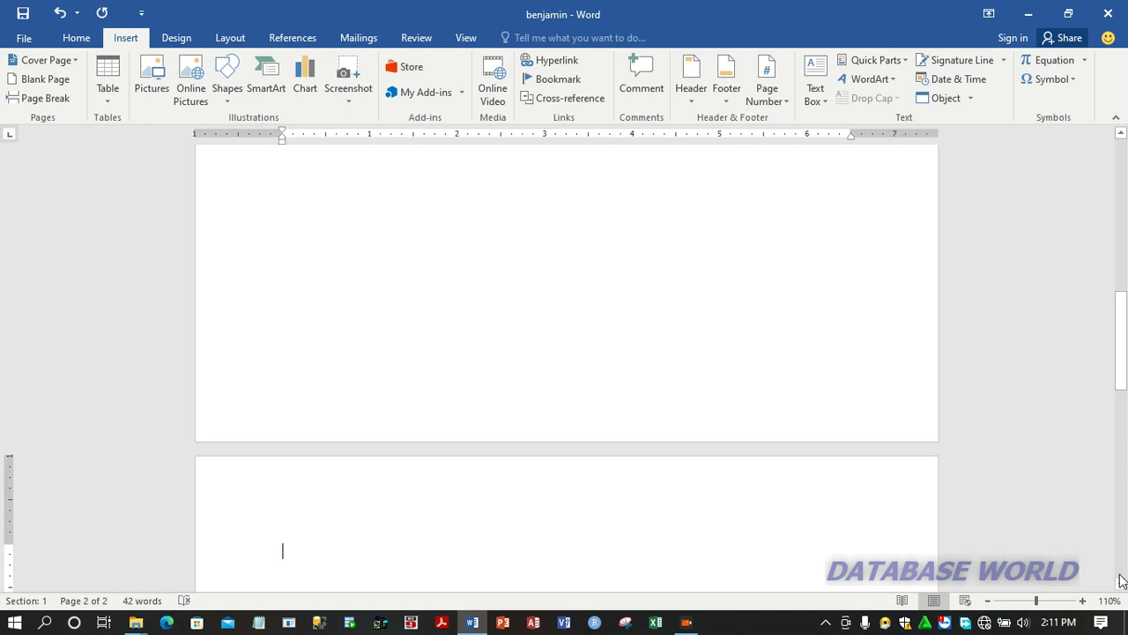
pyautogui.click(1121, 584)
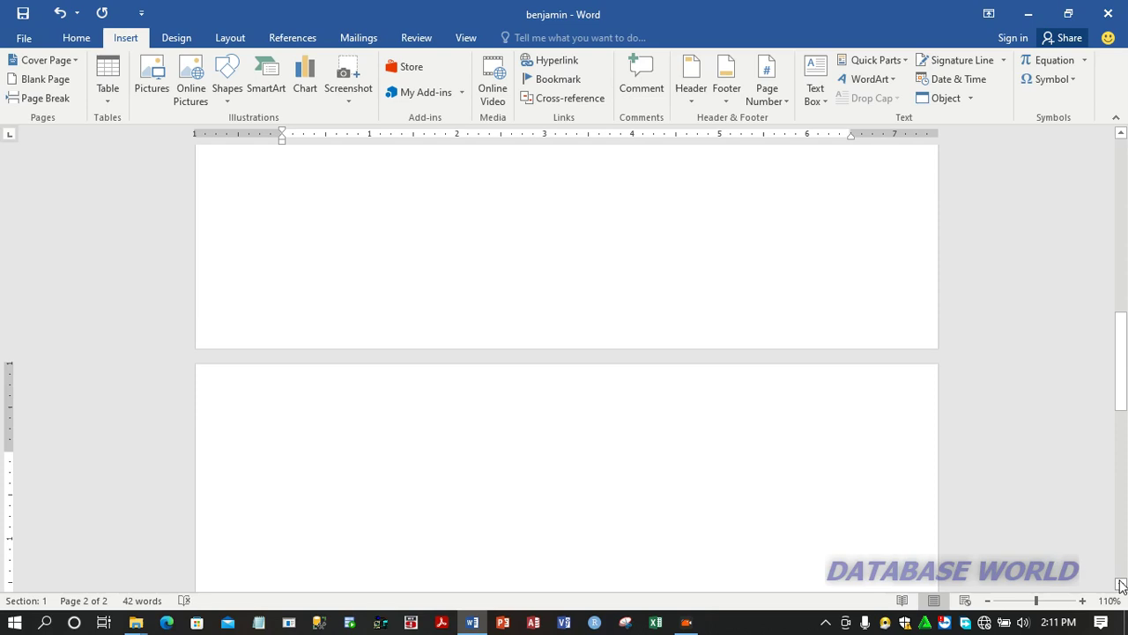
pyautogui.click(1121, 584)
pyautogui.click(1121, 583)
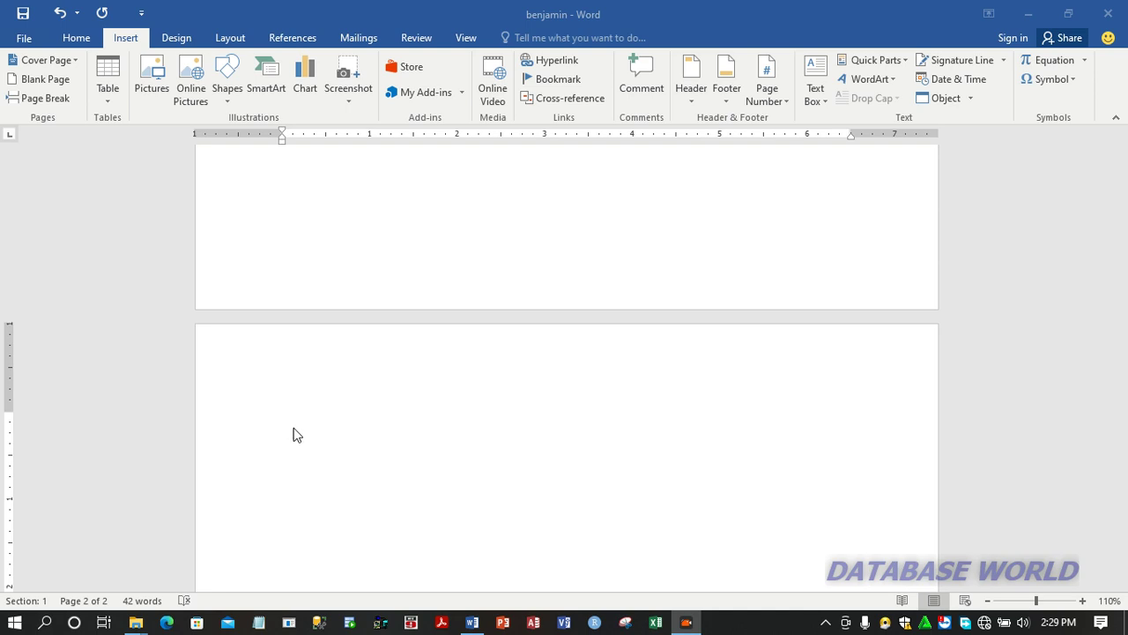
pyautogui.click(296, 452)
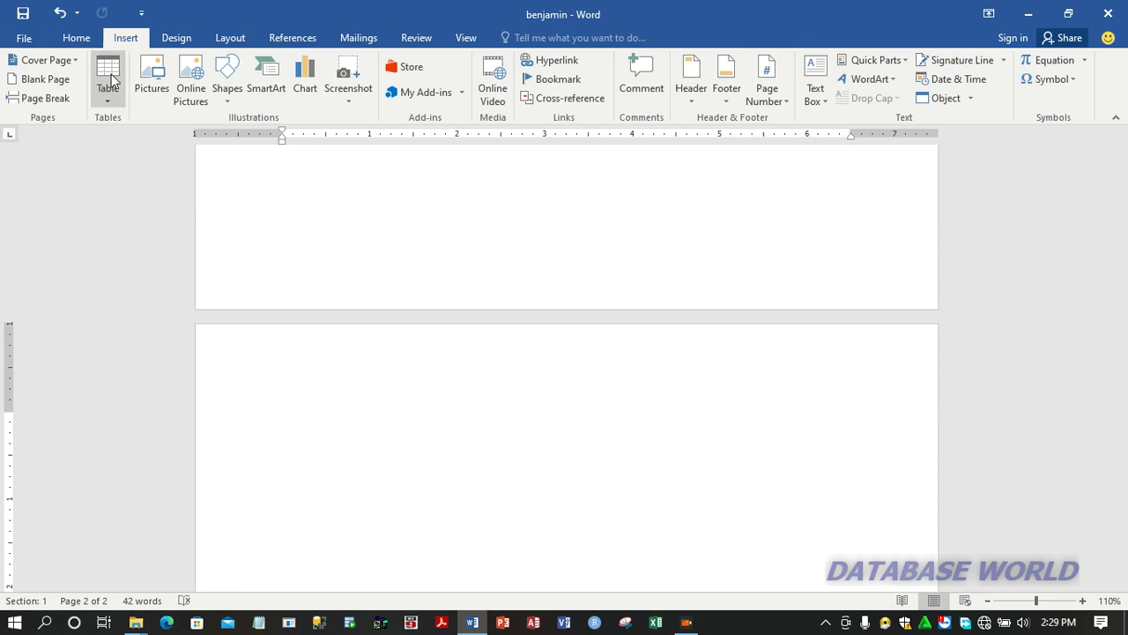
pyautogui.click(108, 101)
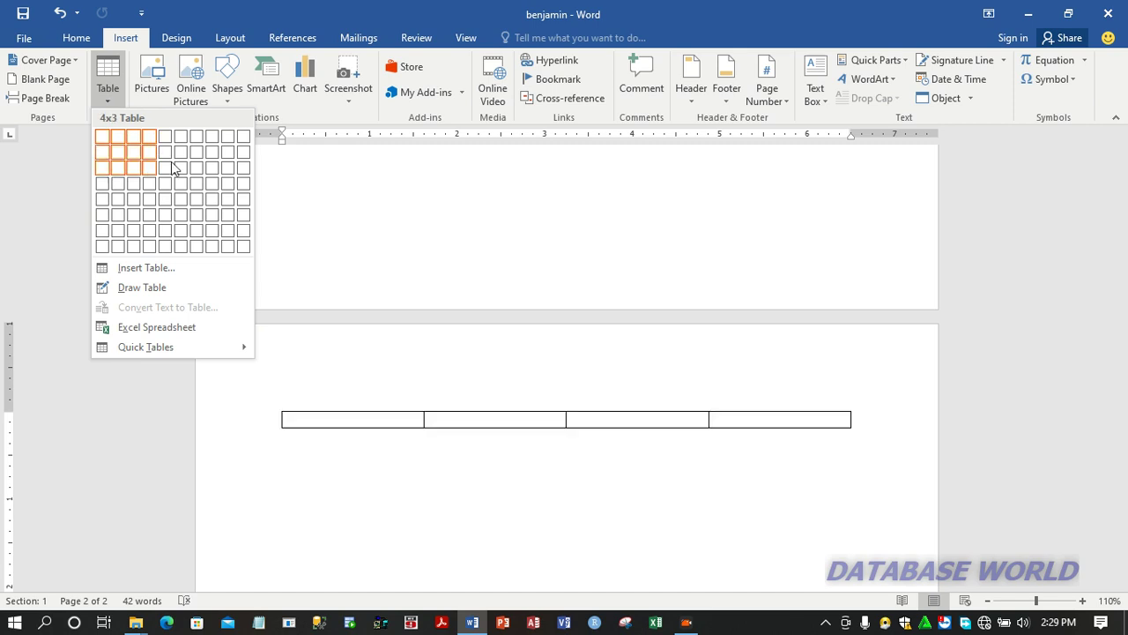
pyautogui.click(151, 267)
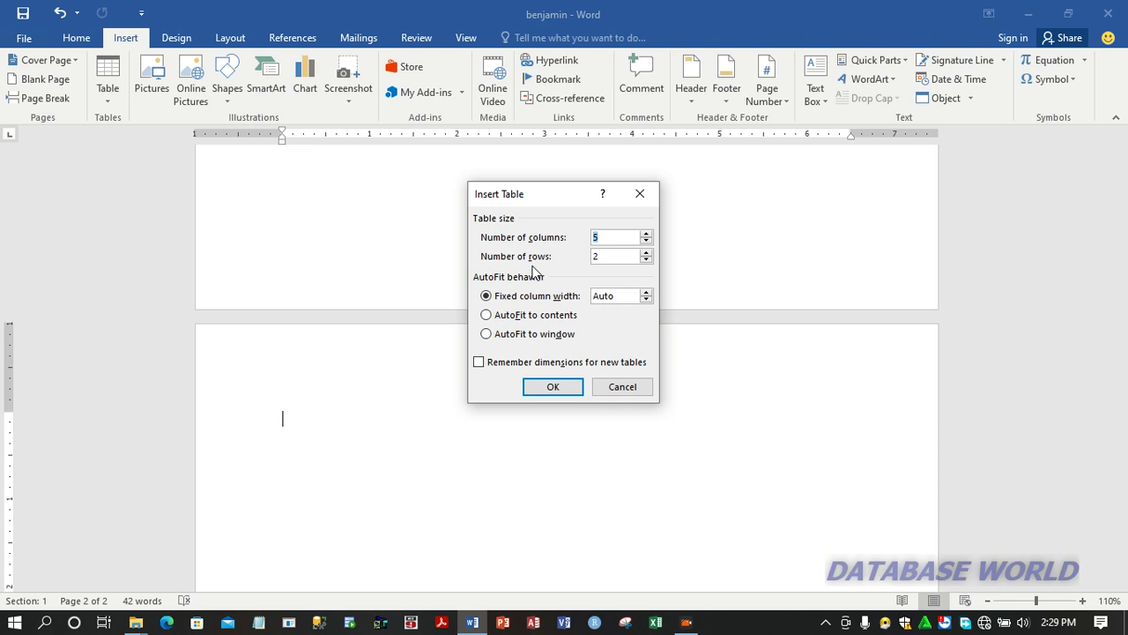
pyautogui.click(603, 237)
pyautogui.press('BackSpace')
pyautogui.write('3')
pyautogui.click(609, 255)
pyautogui.press('BackSpace')
pyautogui.write('6')
pyautogui.click(554, 387)
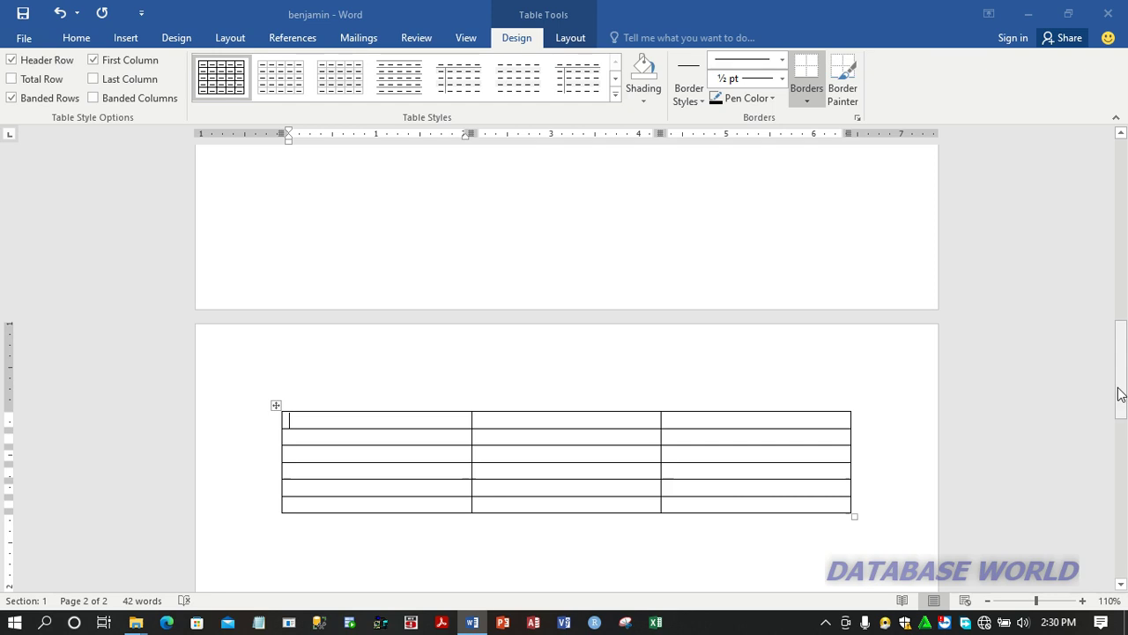
# Step: Increase the height of the table's fifth row slightly, to about 0.22 inch
pyautogui.moveTo(1121, 394); pyautogui.dragTo(1123, 420)
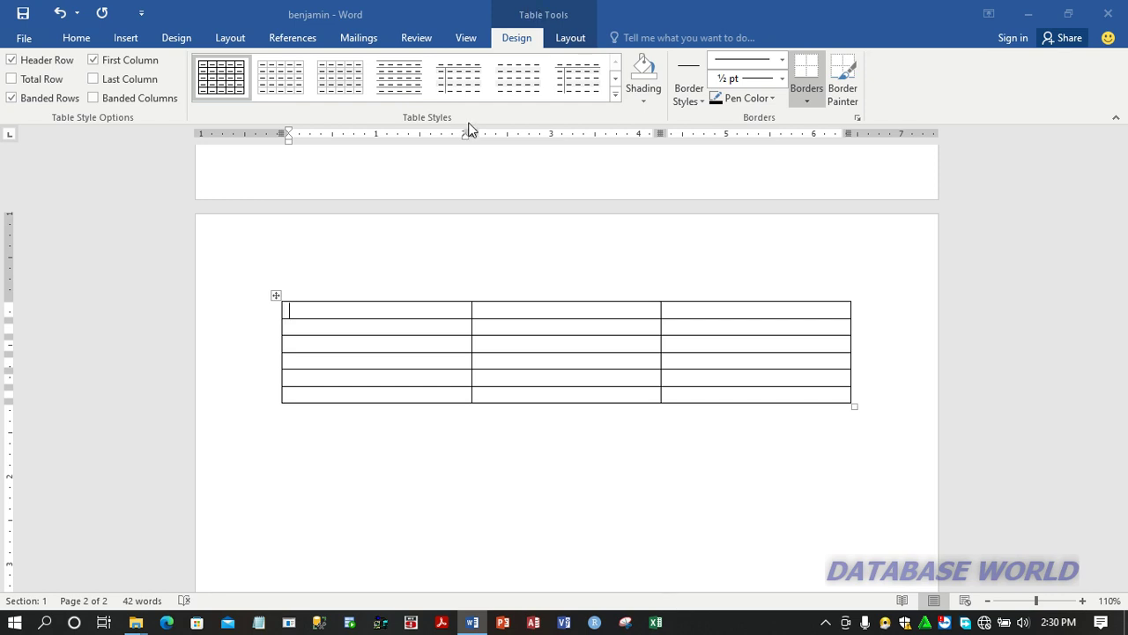
pyautogui.click(368, 326)
pyautogui.click(335, 423)
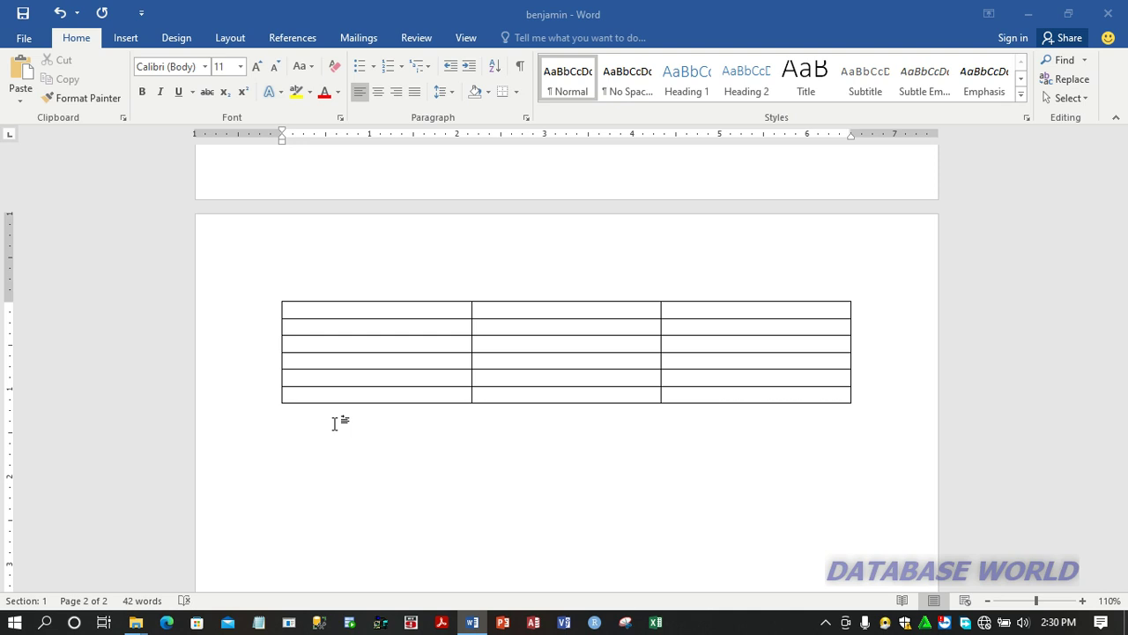
pyautogui.moveTo(335, 385); pyautogui.dragTo(335, 389)
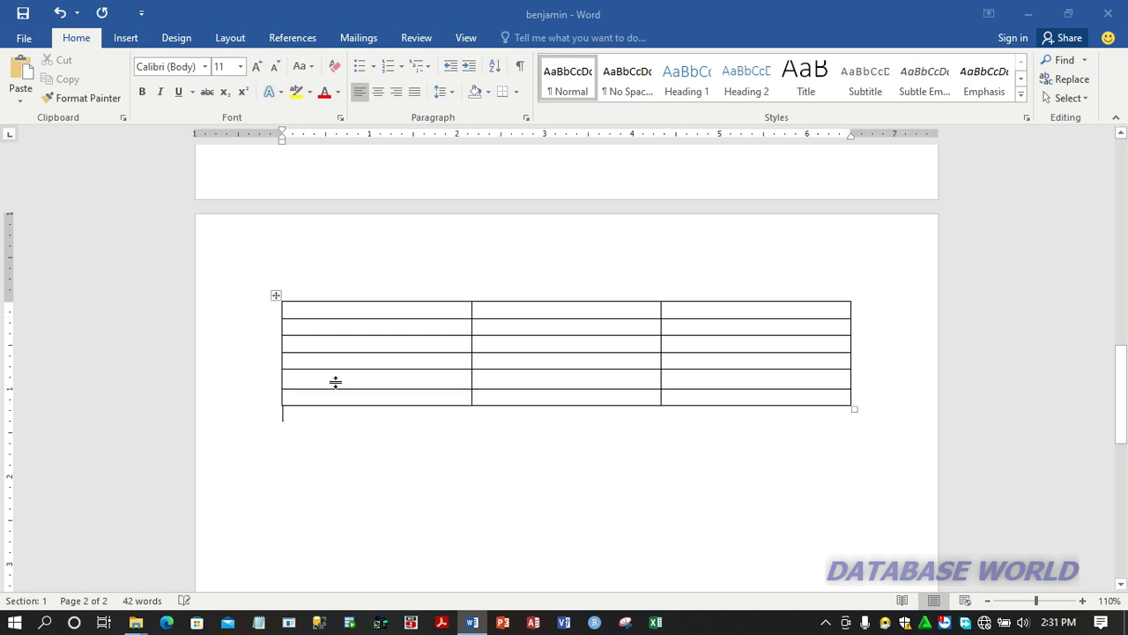
pyautogui.click(337, 380)
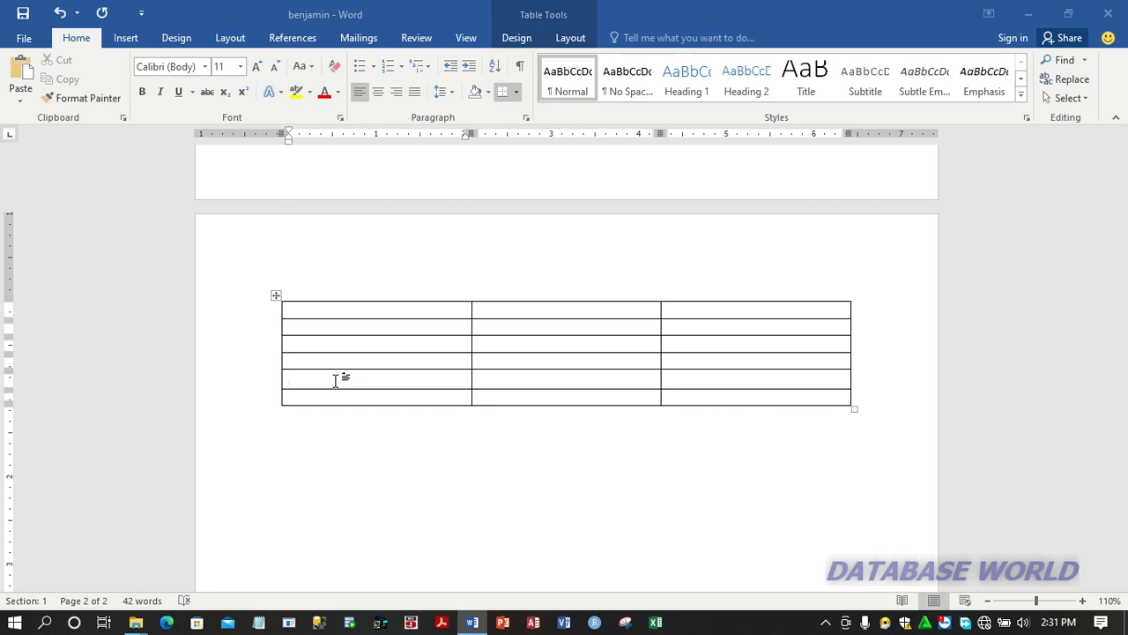
pyautogui.click(518, 38)
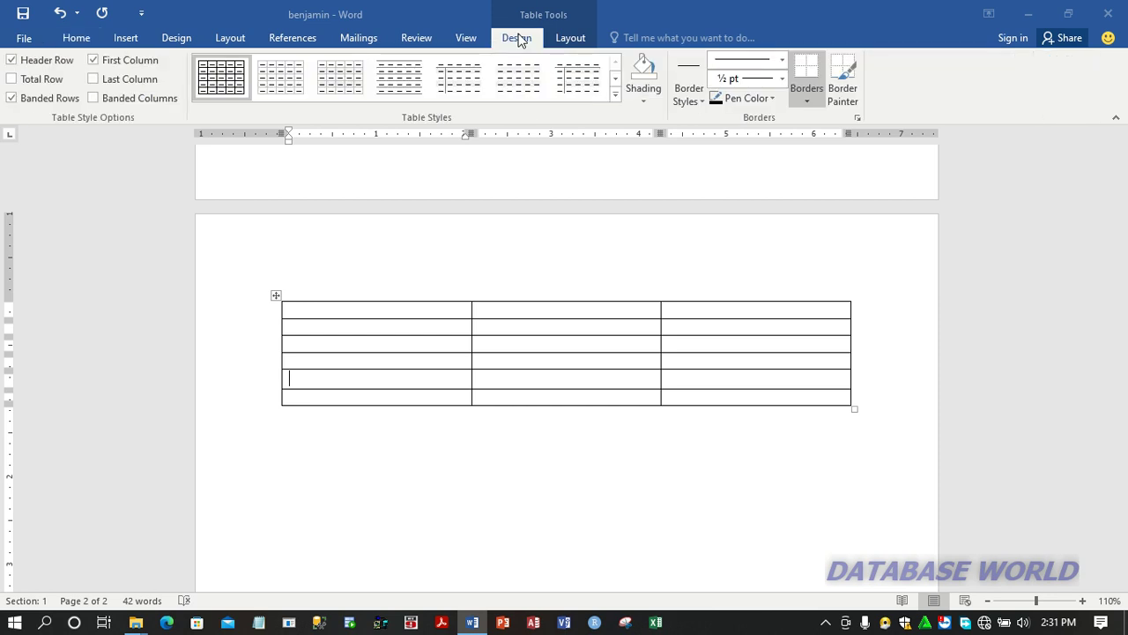
pyautogui.click(565, 39)
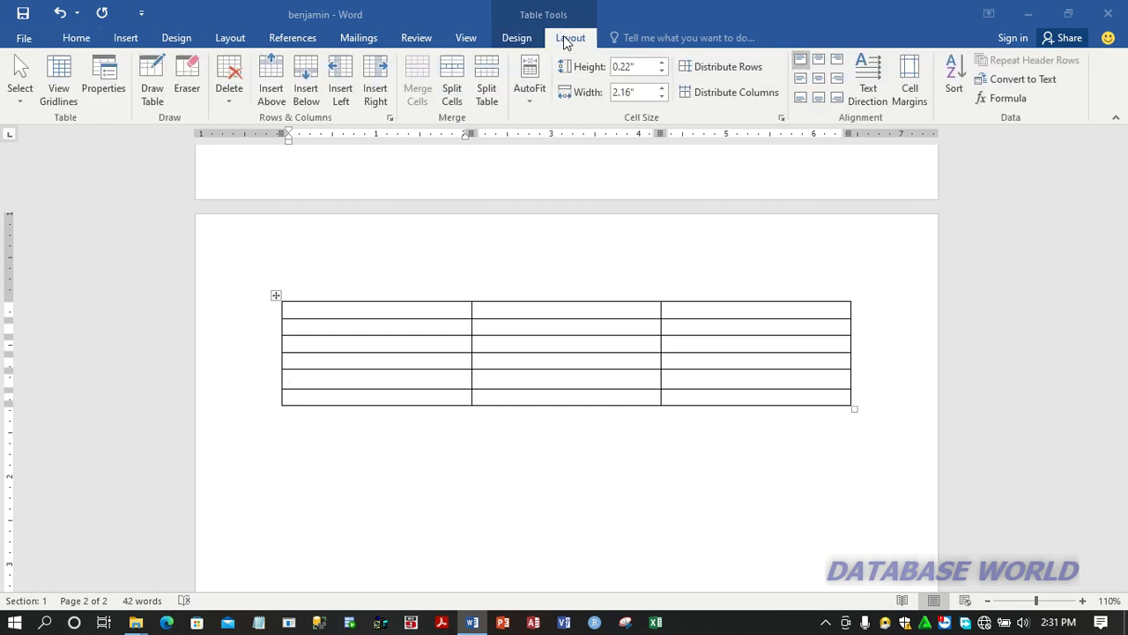
pyautogui.click(518, 39)
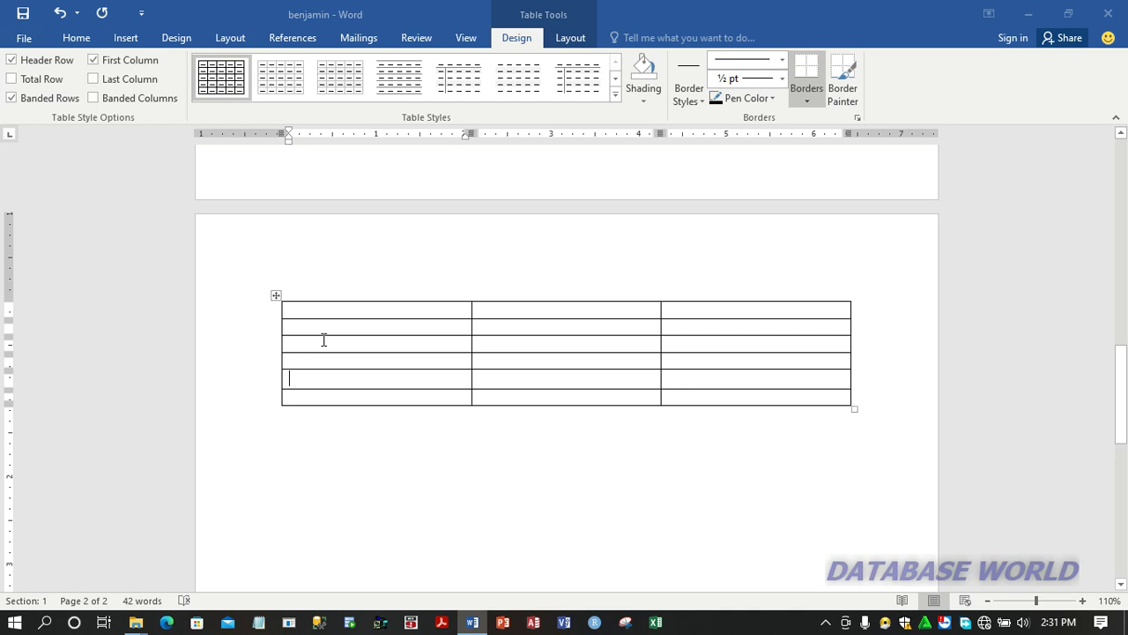
# Step: Move the whole table about 0.6 inch lower on the page and enlarge it to about 2.8 inches tall
pyautogui.moveTo(273, 313)
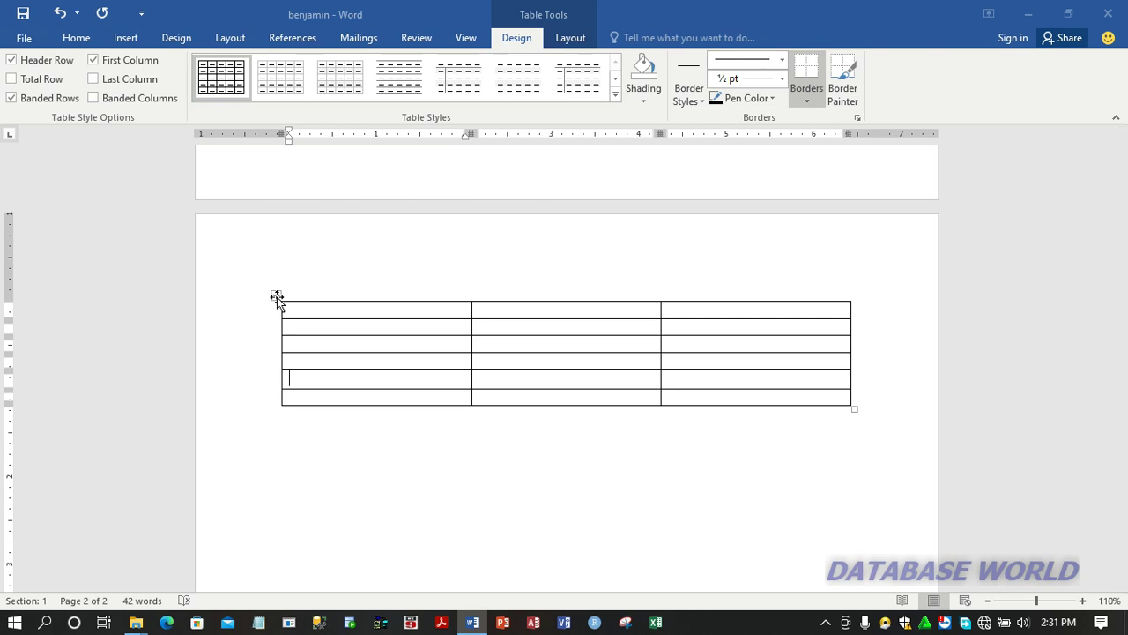
pyautogui.click(277, 297)
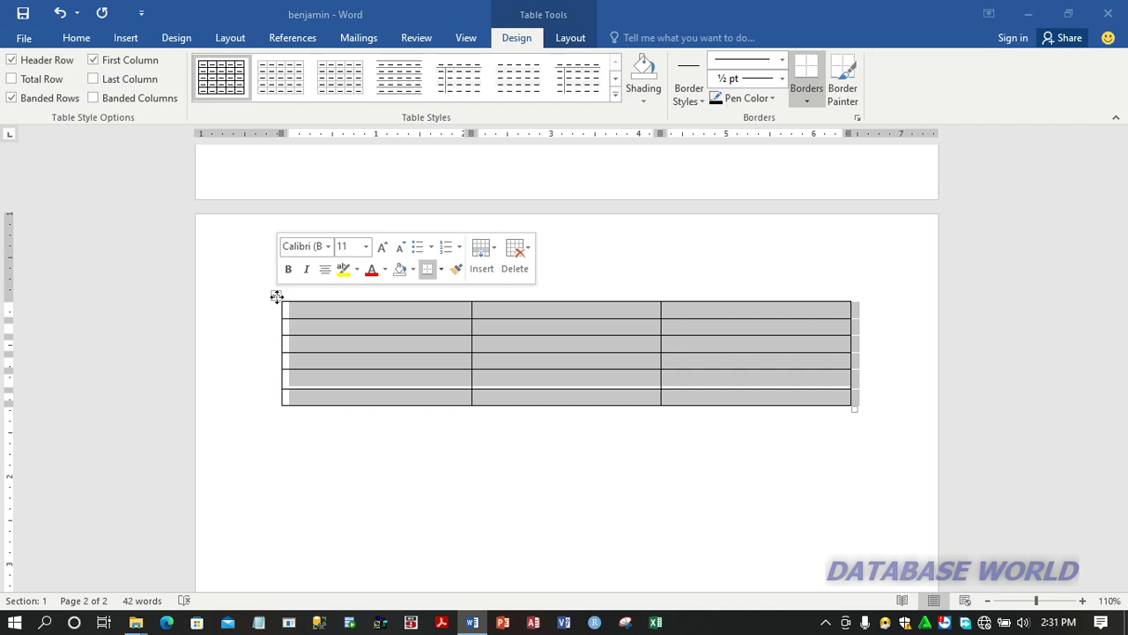
pyautogui.moveTo(276, 296); pyautogui.dragTo(277, 349)
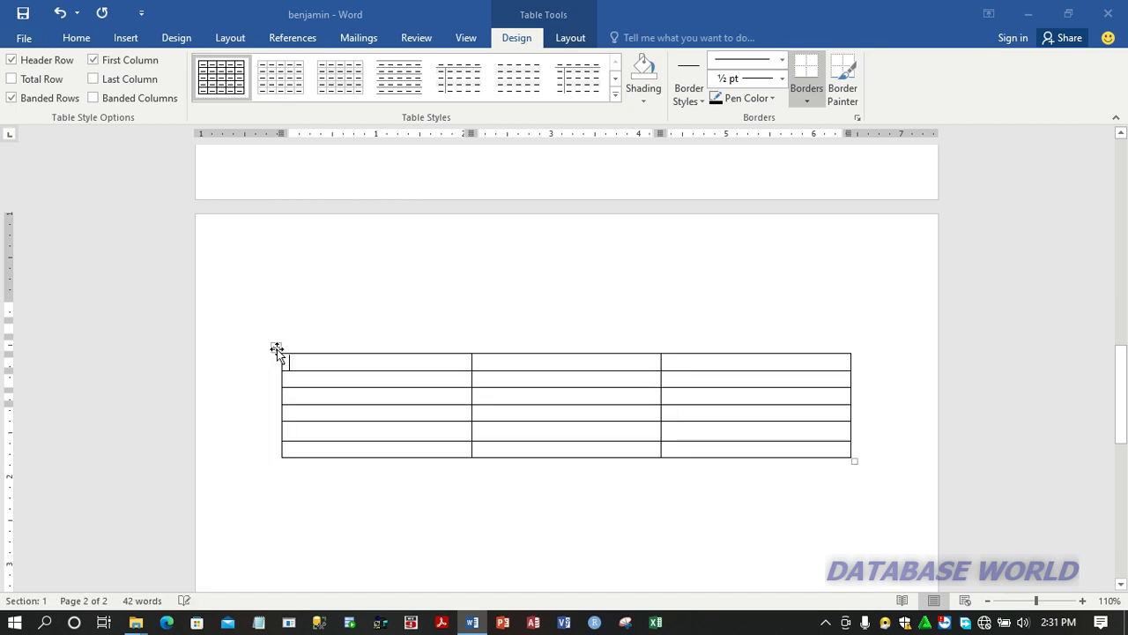
pyautogui.moveTo(275, 347)
pyautogui.mouseDown()
pyautogui.moveTo(280, 323)
pyautogui.moveTo(273, 353)
pyautogui.mouseUp()
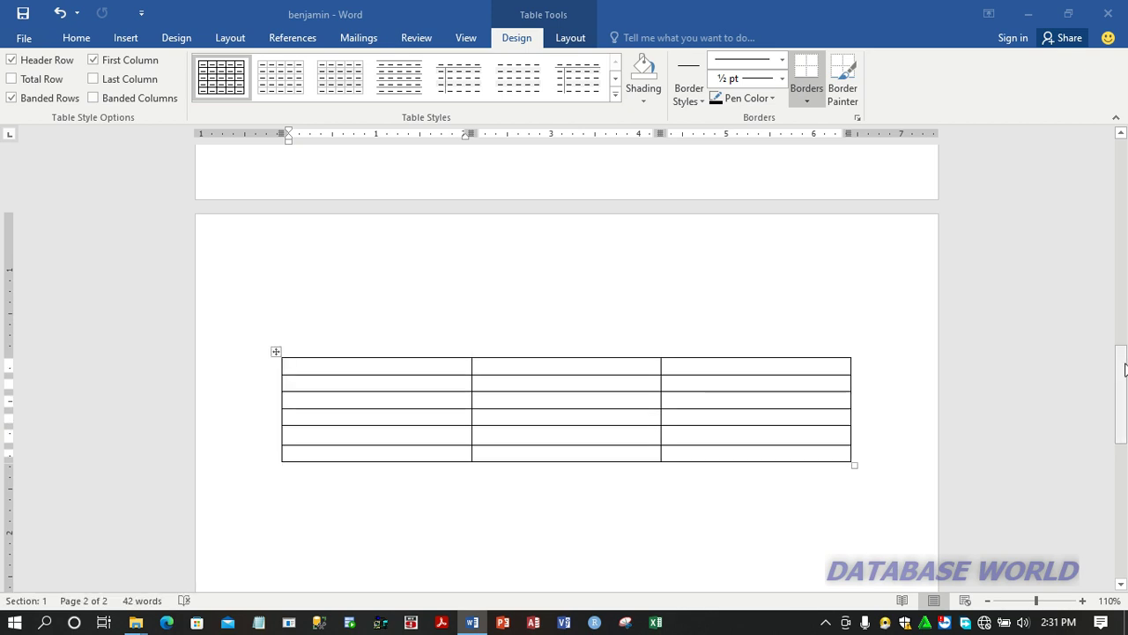
pyautogui.moveTo(1124, 369); pyautogui.dragTo(1125, 390)
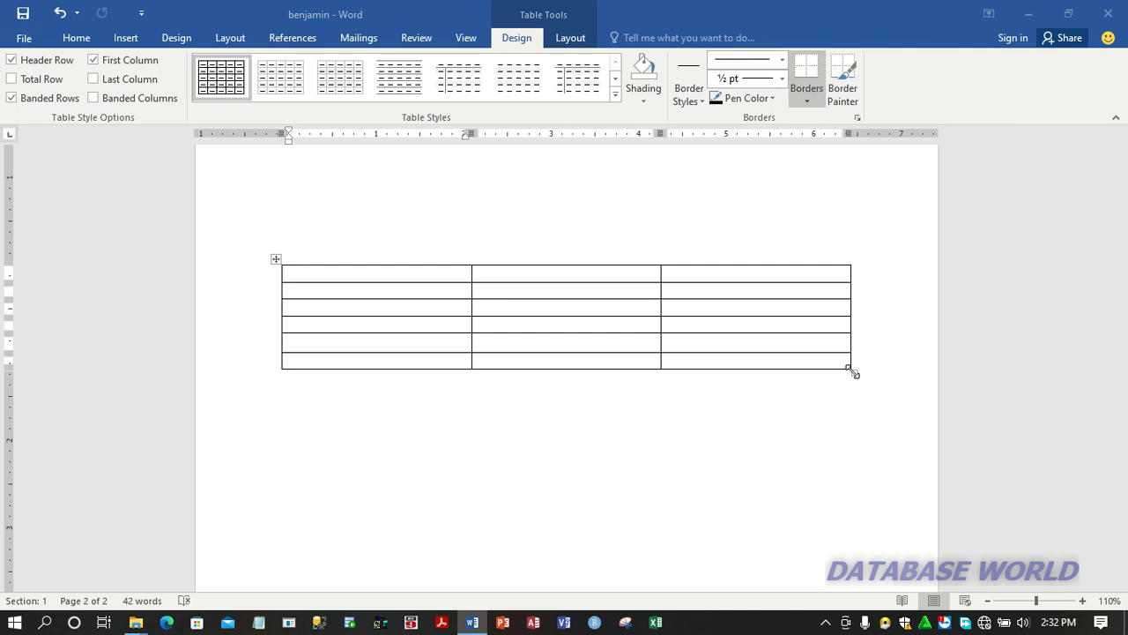
pyautogui.moveTo(852, 371); pyautogui.dragTo(842, 521)
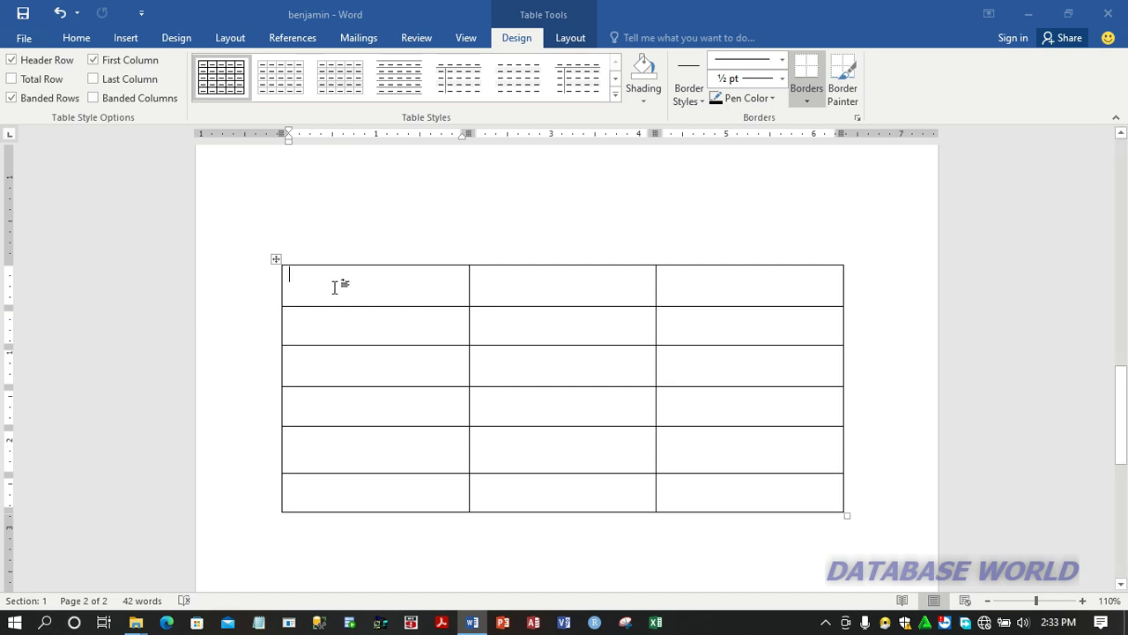
# Step: Shade the first row's three cells light green, gold and light orange in order, and return the cursor to the first cell
pyautogui.click(651, 101)
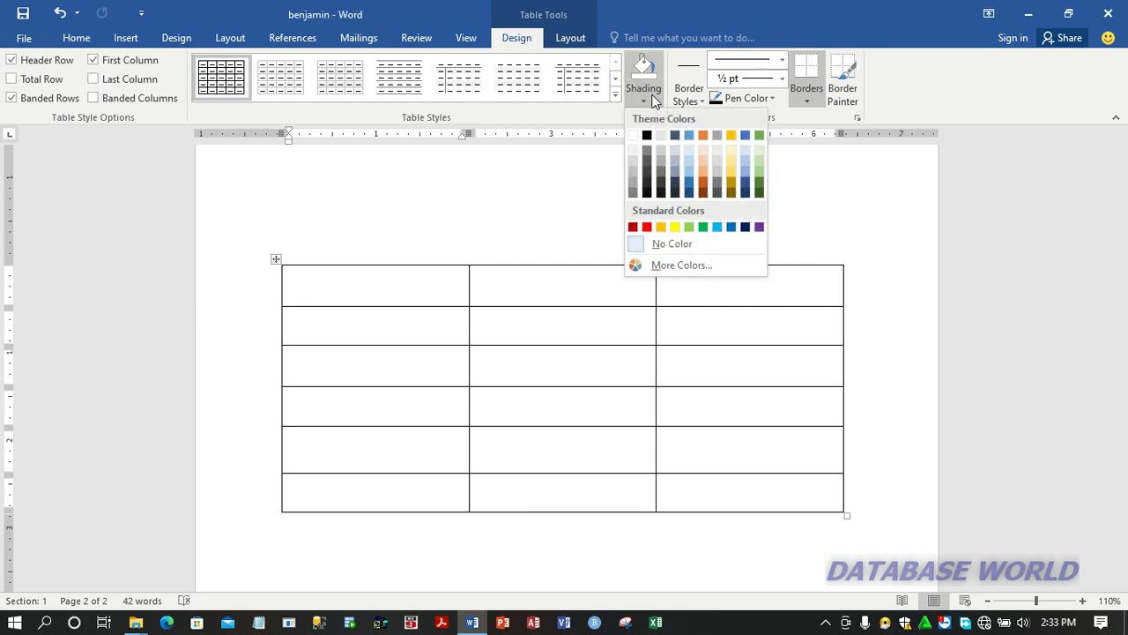
pyautogui.click(758, 179)
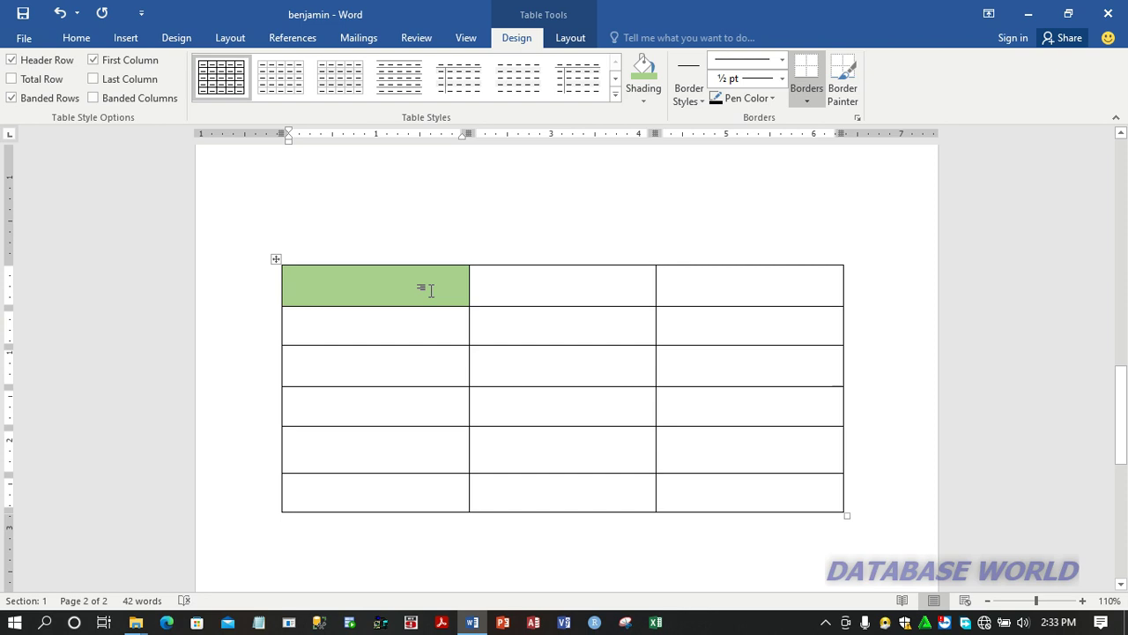
pyautogui.click(492, 285)
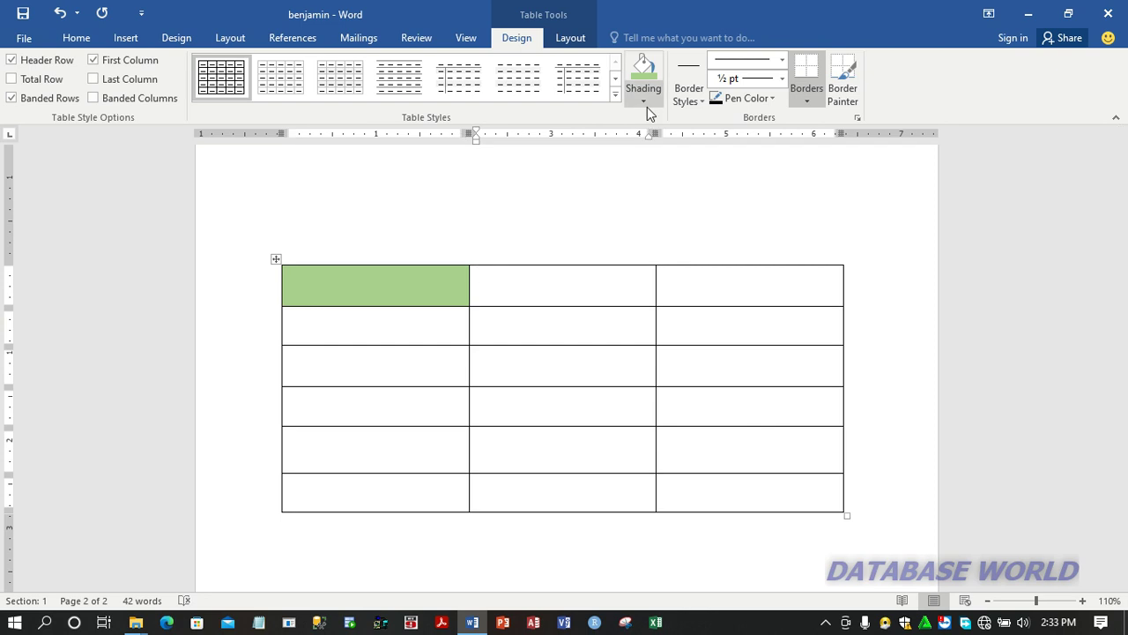
pyautogui.click(644, 102)
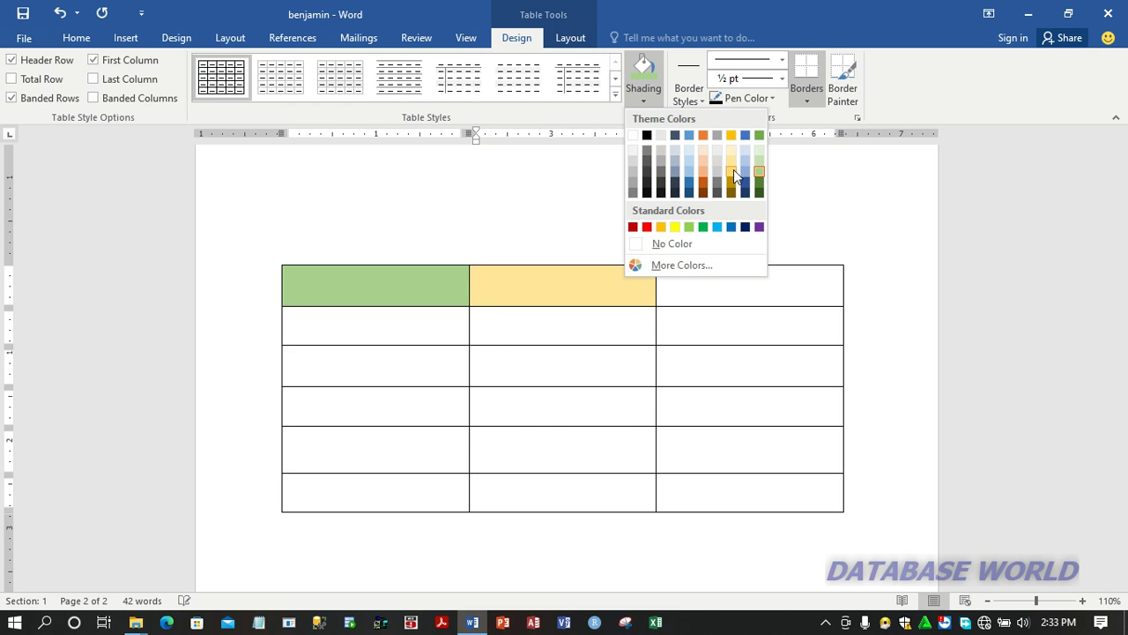
pyautogui.click(734, 169)
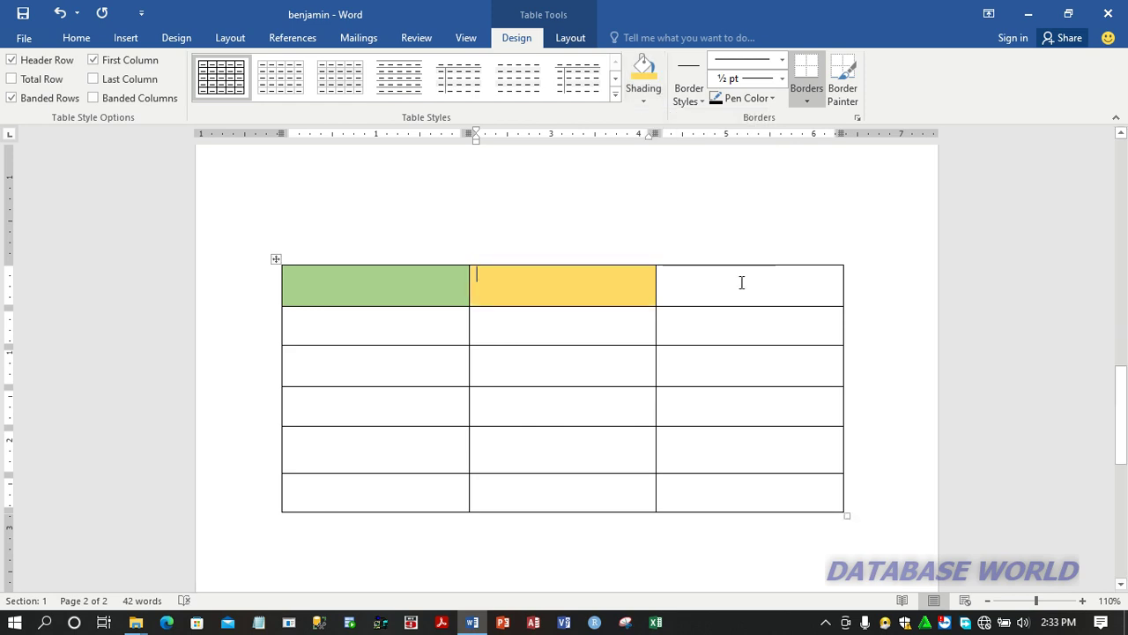
pyautogui.click(642, 101)
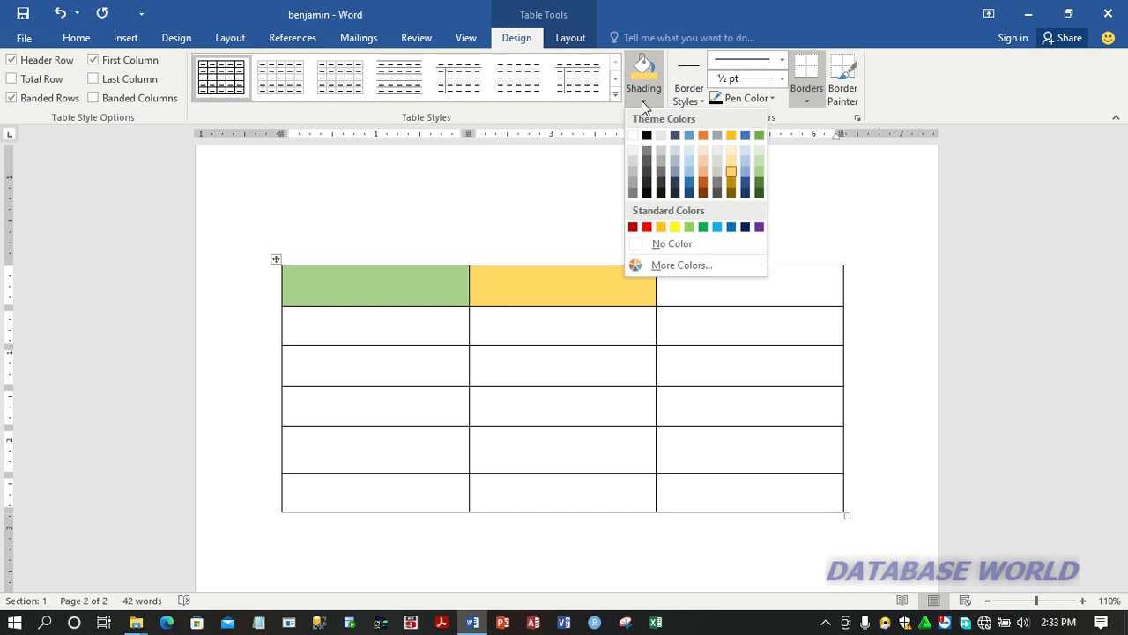
pyautogui.click(703, 160)
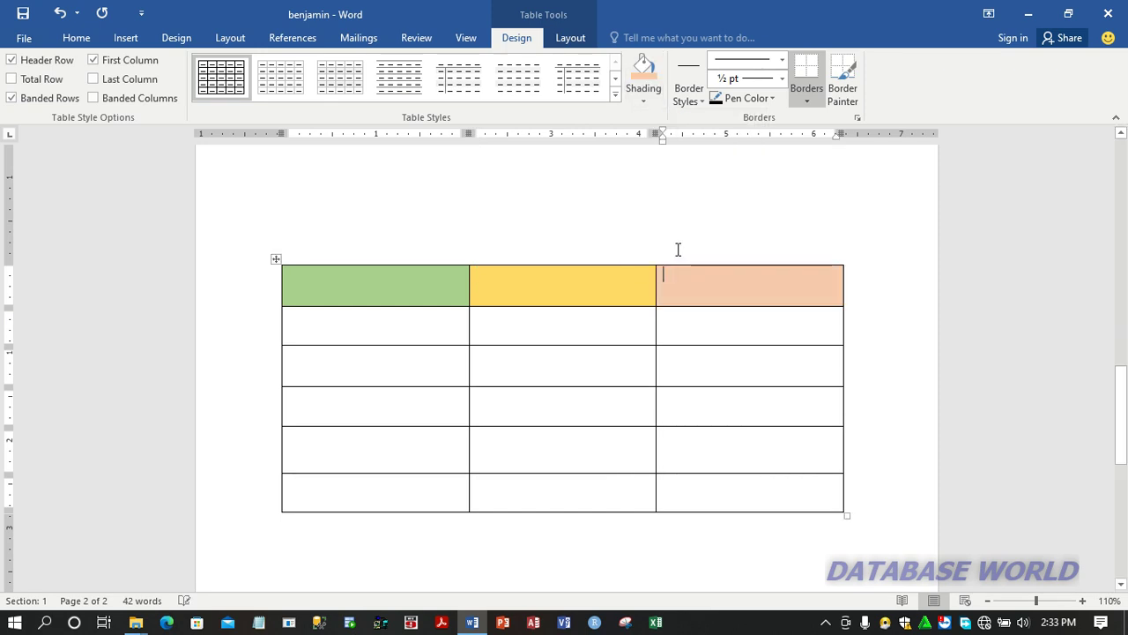
pyautogui.click(389, 300)
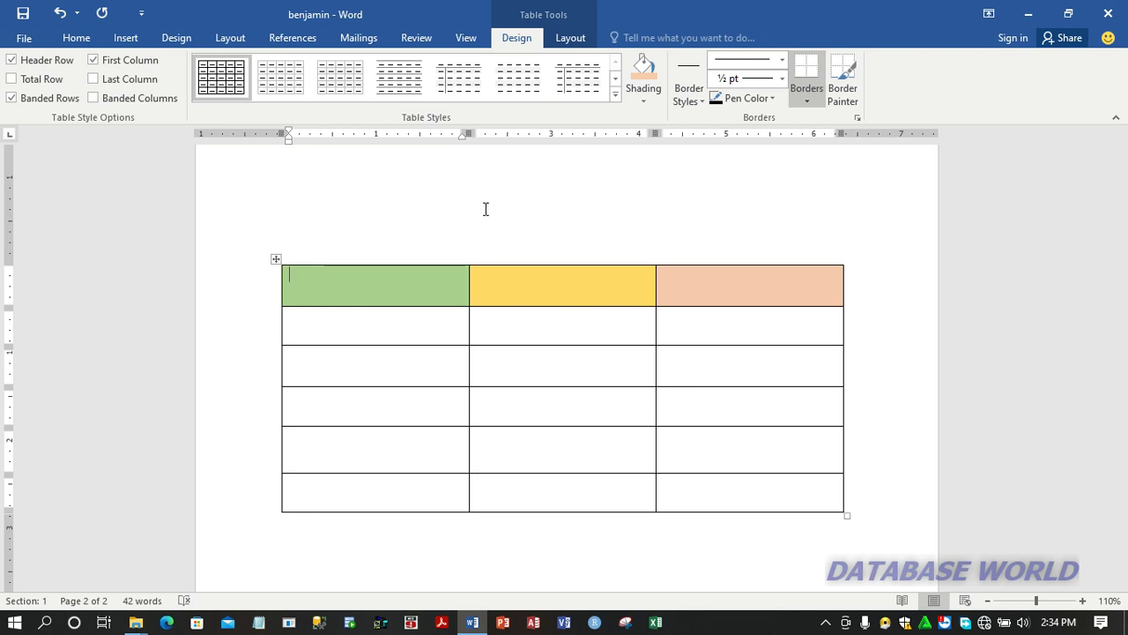
pyautogui.click(615, 91)
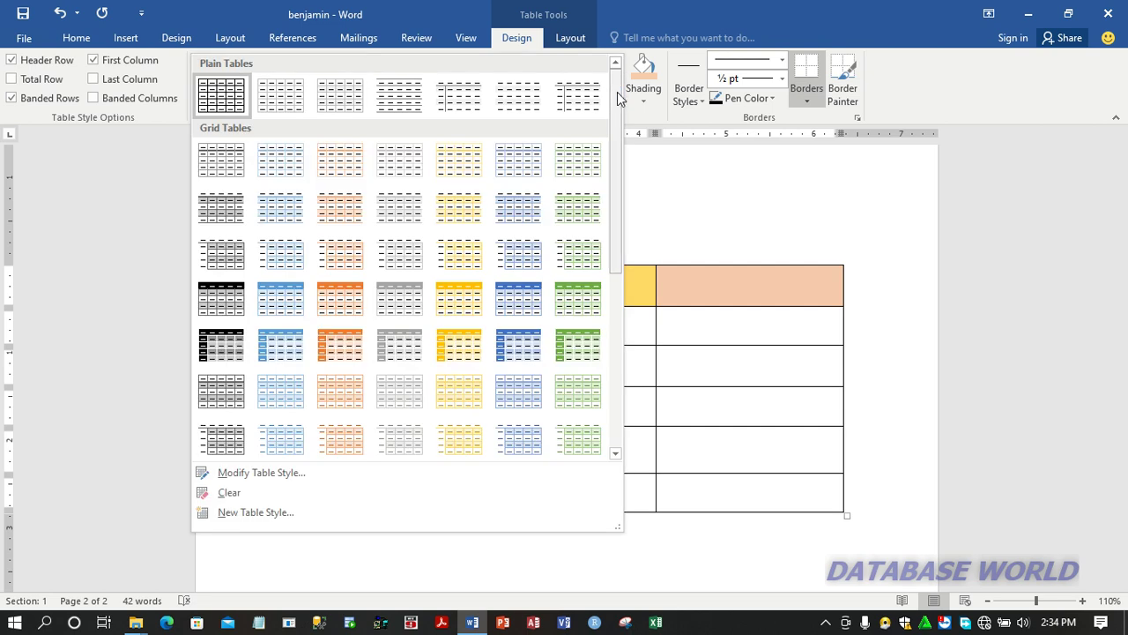
pyautogui.moveTo(617, 92); pyautogui.dragTo(602, 300)
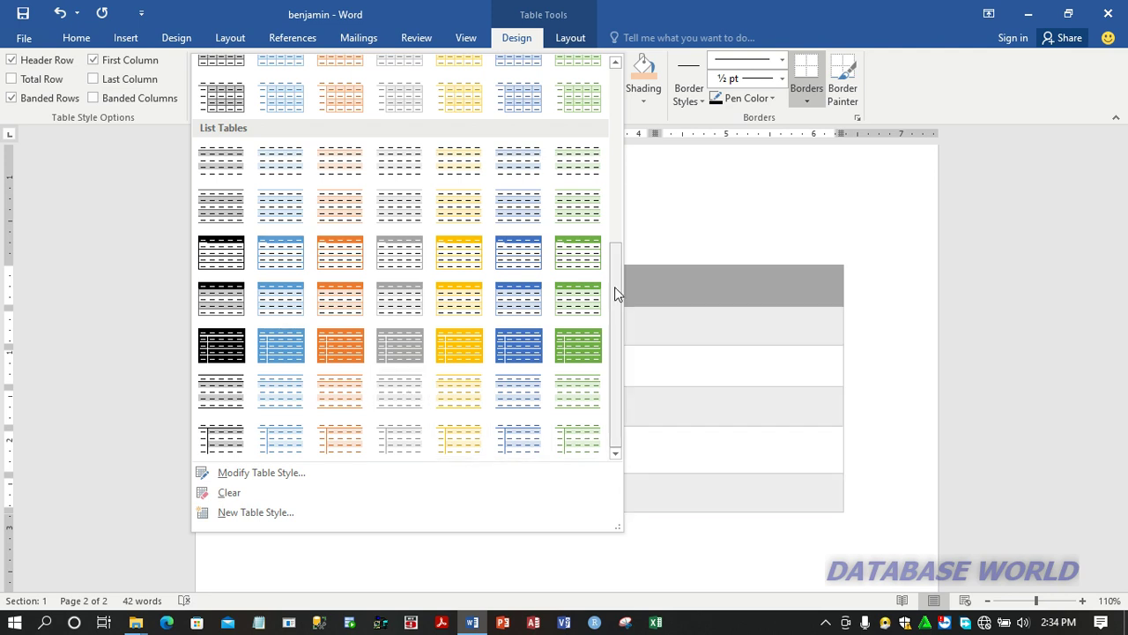
pyautogui.moveTo(615, 286); pyautogui.dragTo(629, 106)
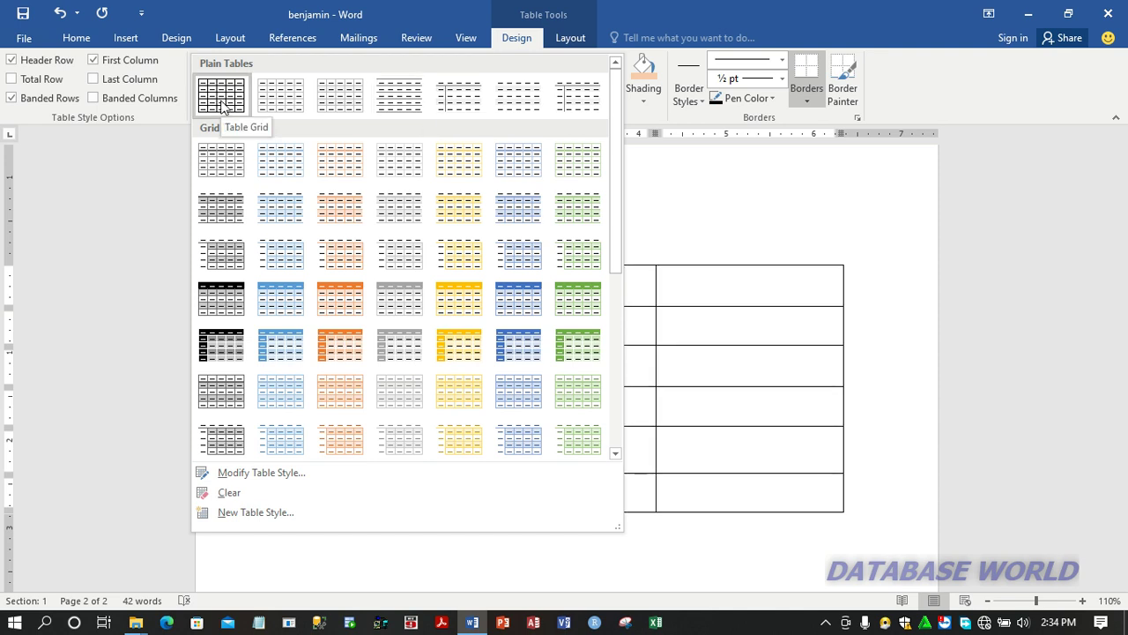
pyautogui.click(744, 286)
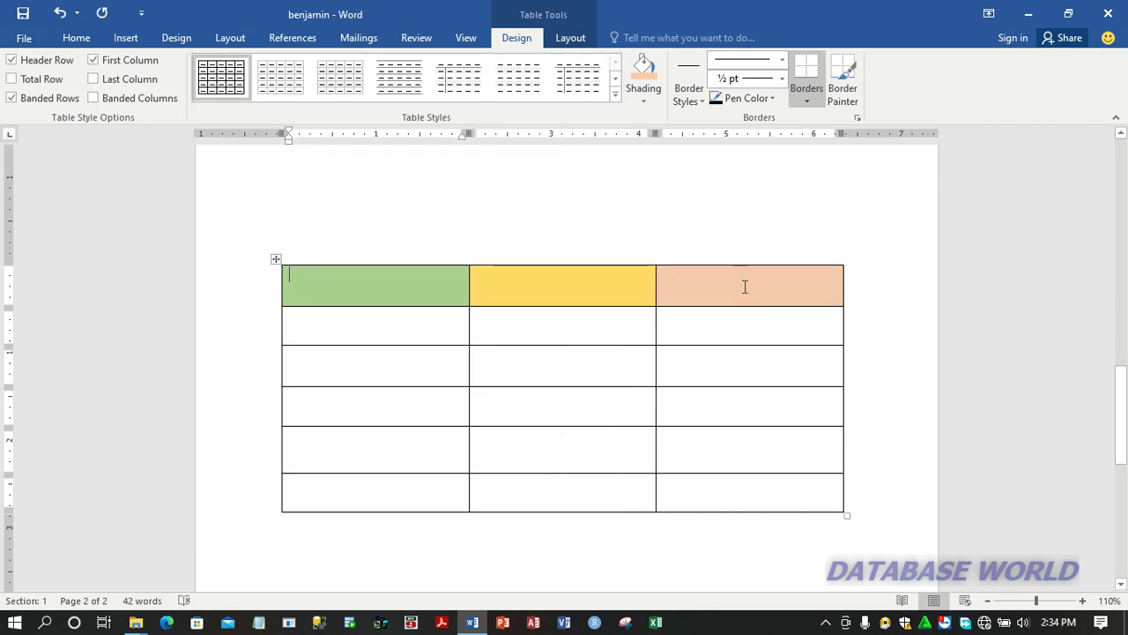
# Step: Paint the border between the table's fifth and sixth rows with a 2 ¼ pt orange line across all three columns
pyautogui.click(628, 332)
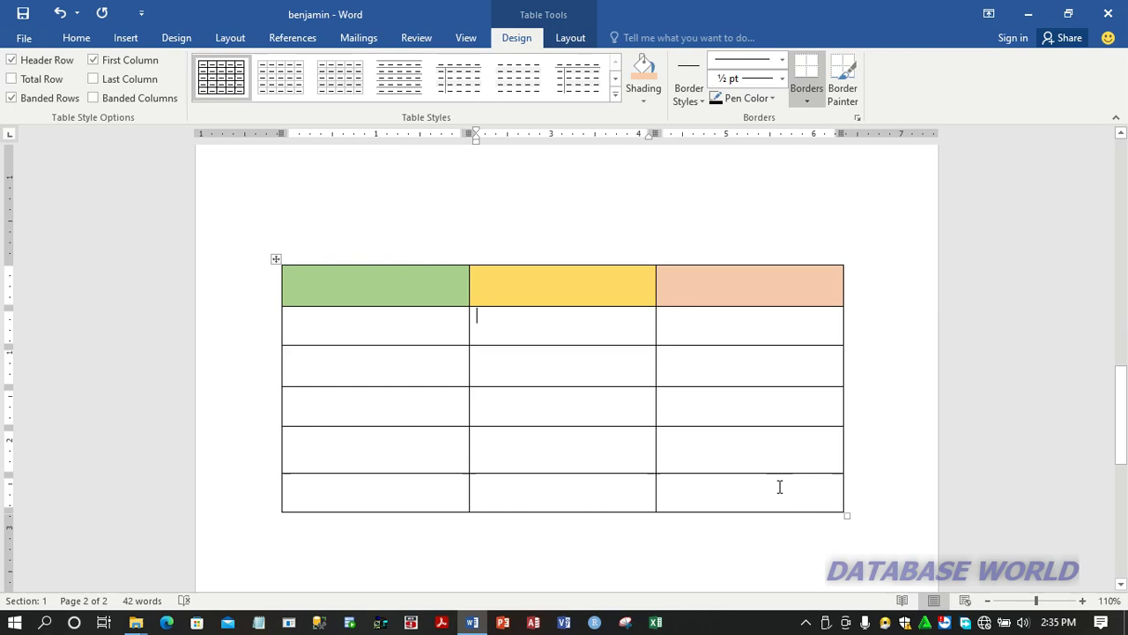
pyautogui.click(782, 79)
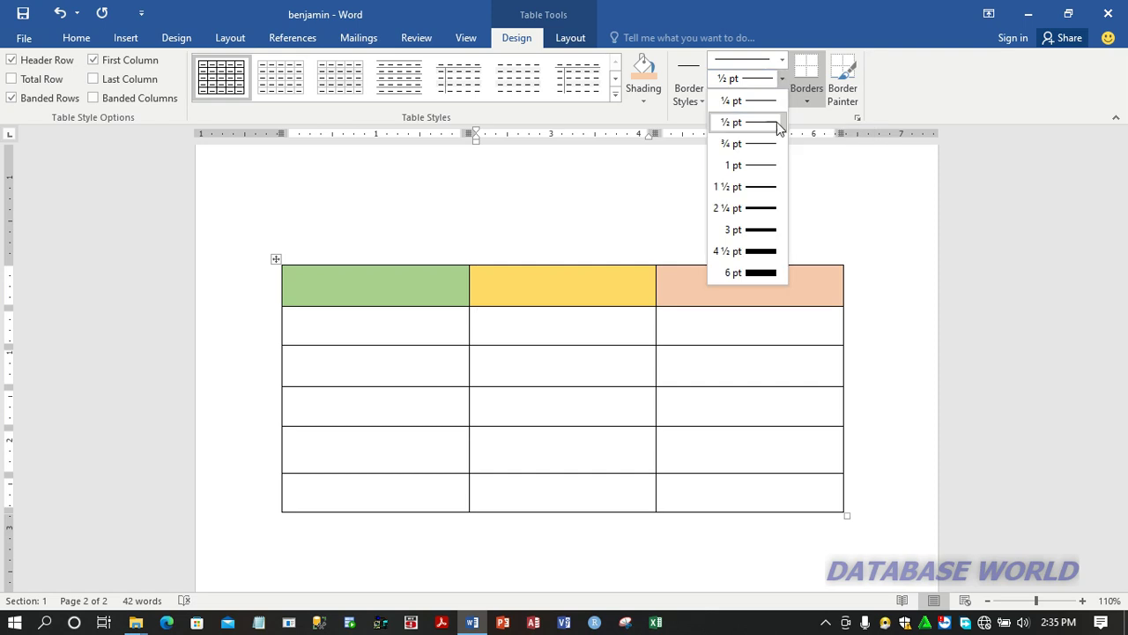
pyautogui.click(765, 210)
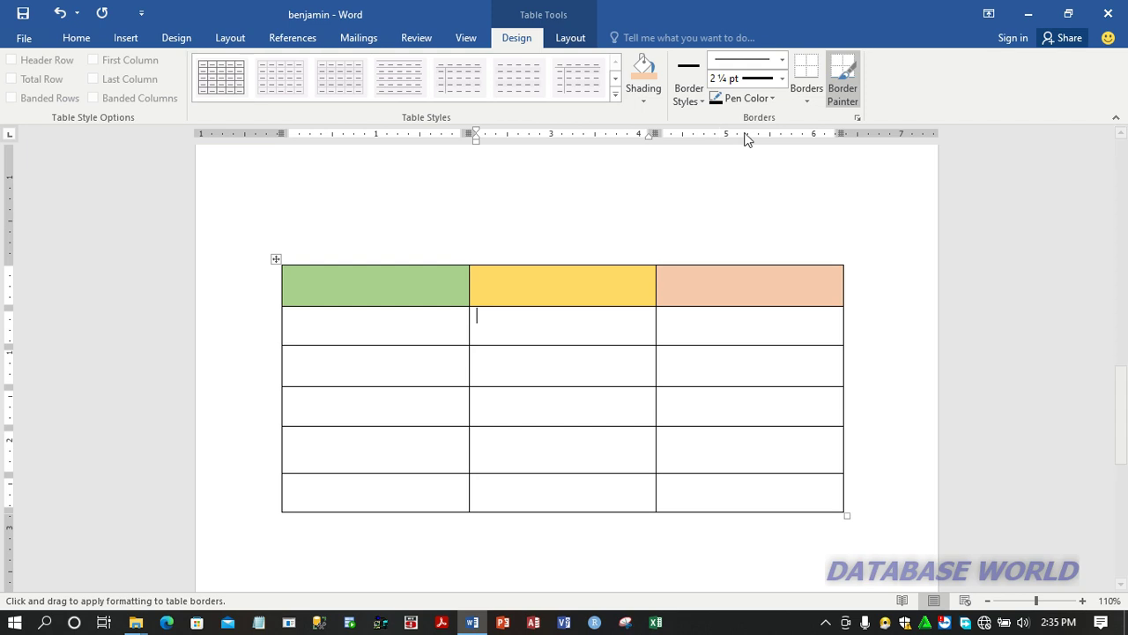
pyautogui.click(773, 99)
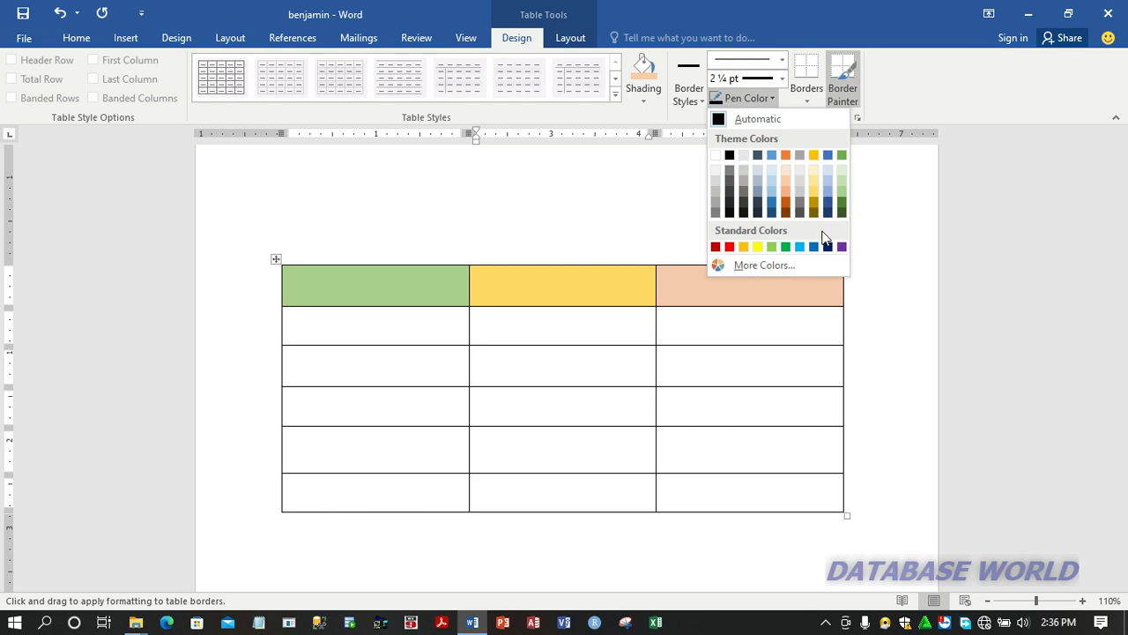
pyautogui.click(744, 248)
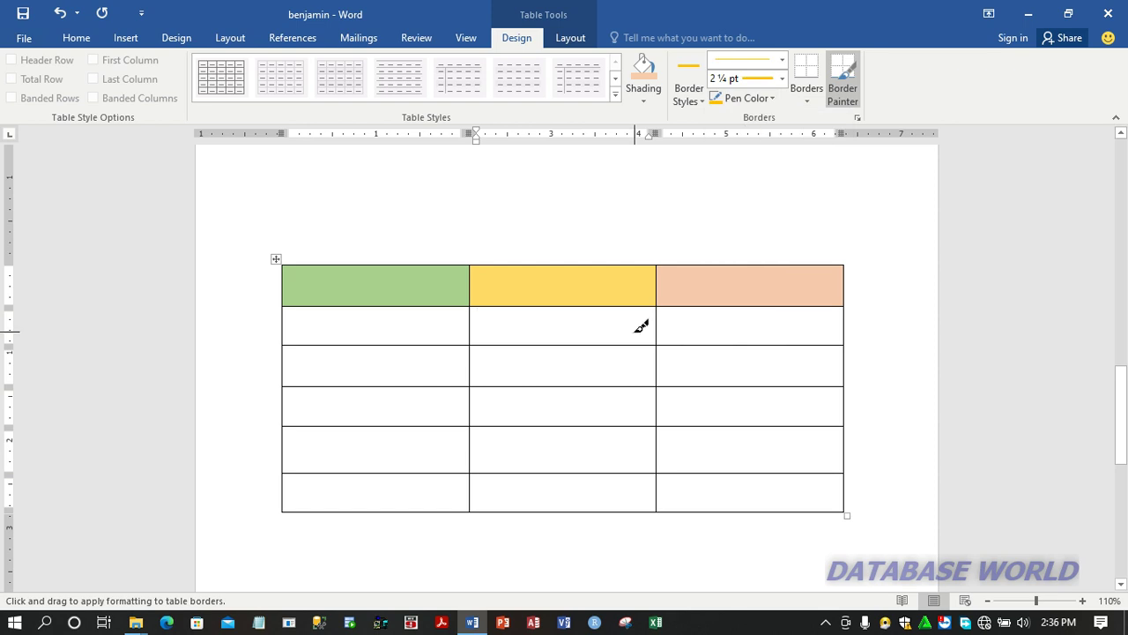
pyautogui.click(438, 471)
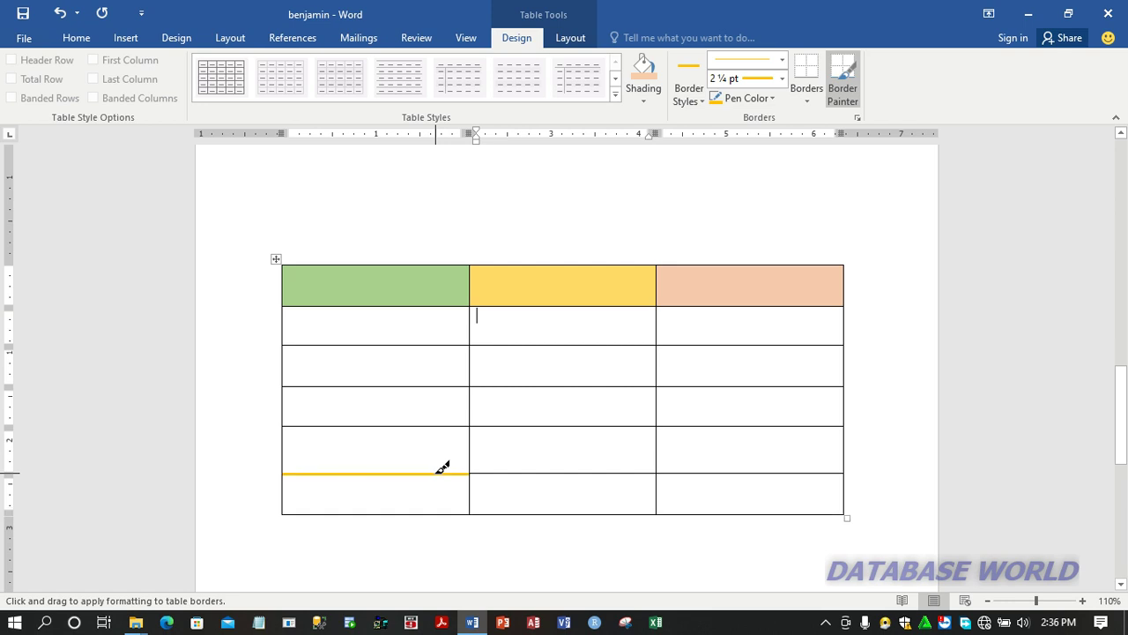
pyautogui.click(496, 470)
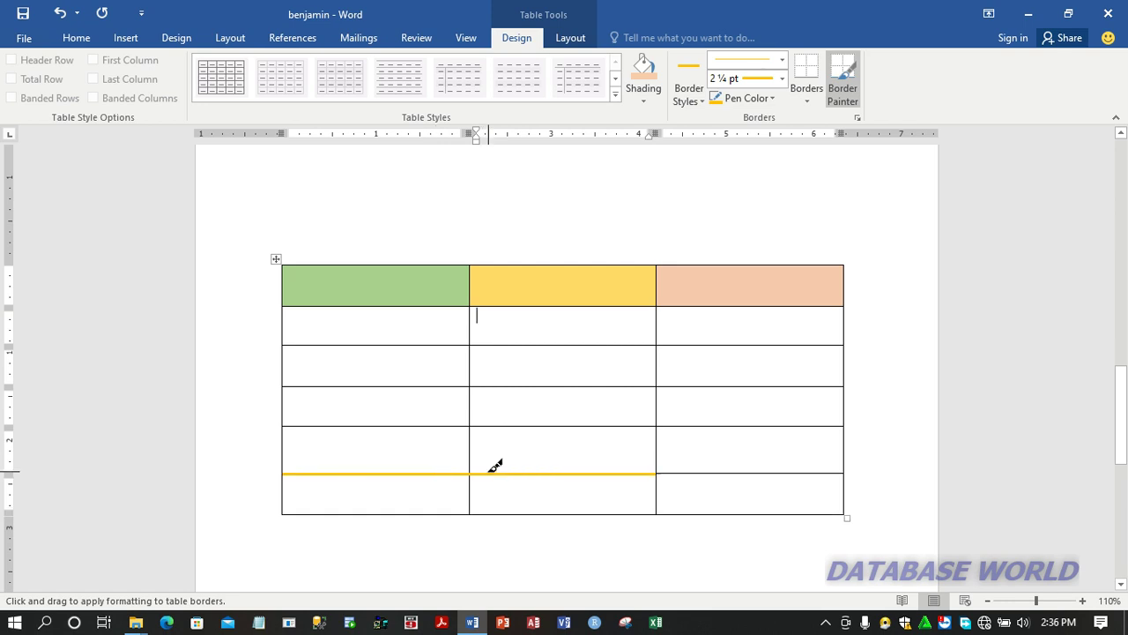
pyautogui.click(706, 472)
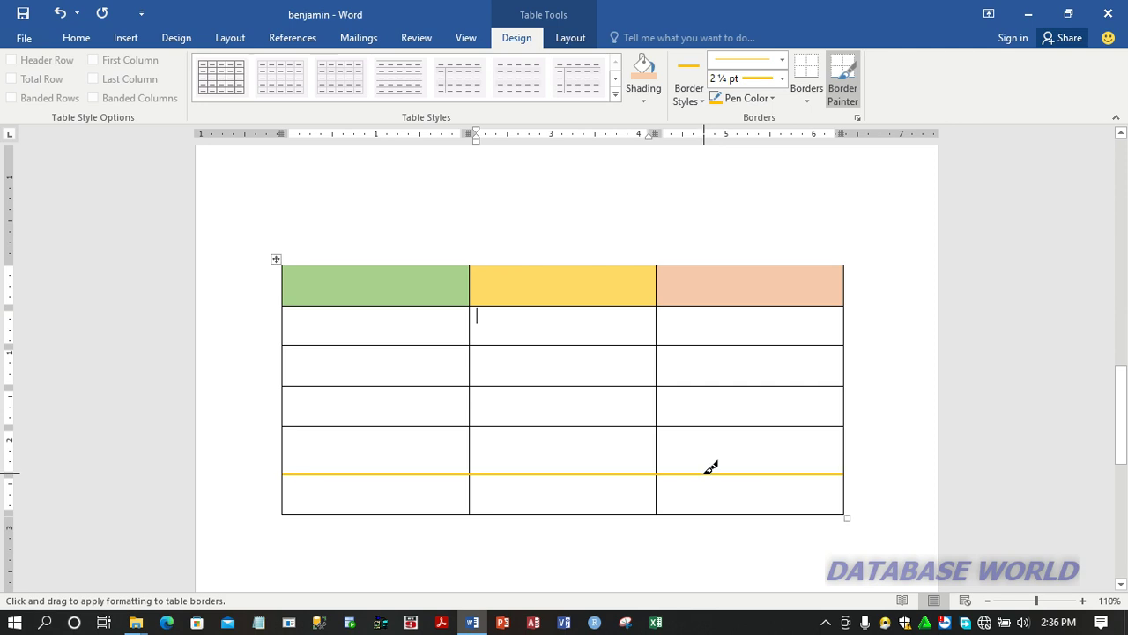
# Step: Paint the table's bottom border across all three columns with the same orange line, and stop painting borders
pyautogui.click(729, 511)
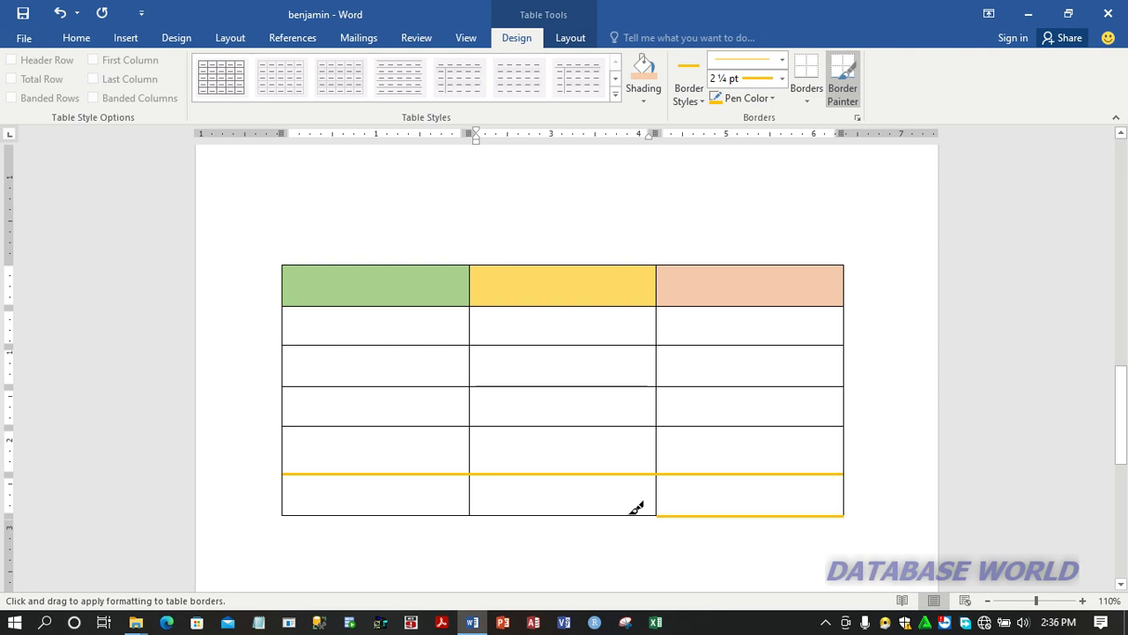
pyautogui.moveTo(636, 509); pyautogui.dragTo(456, 508)
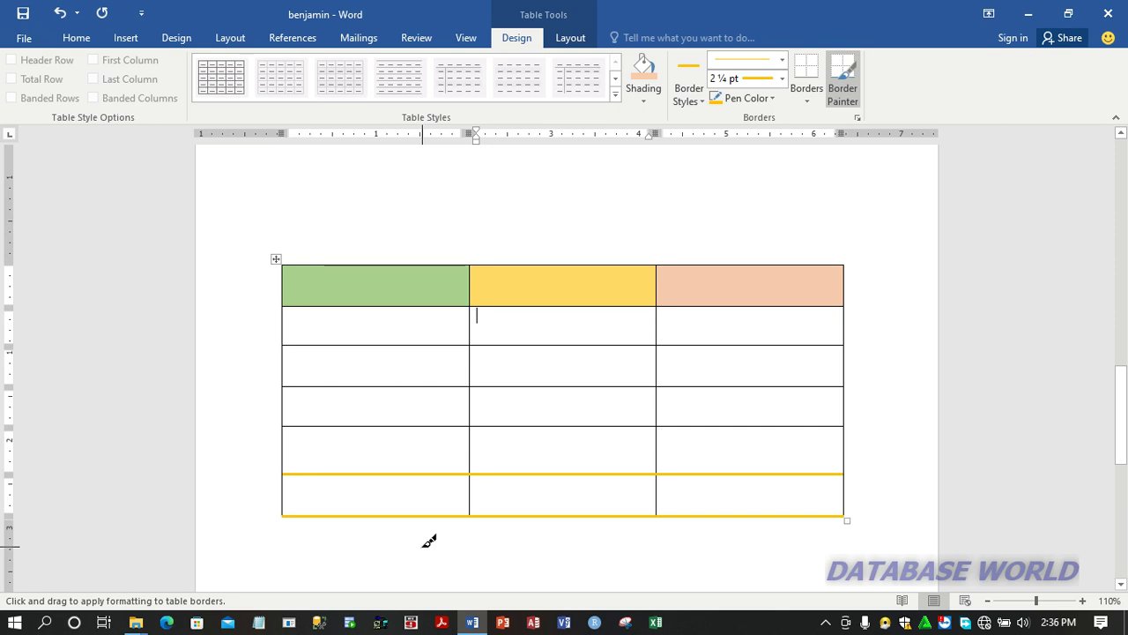
pyautogui.click(395, 491)
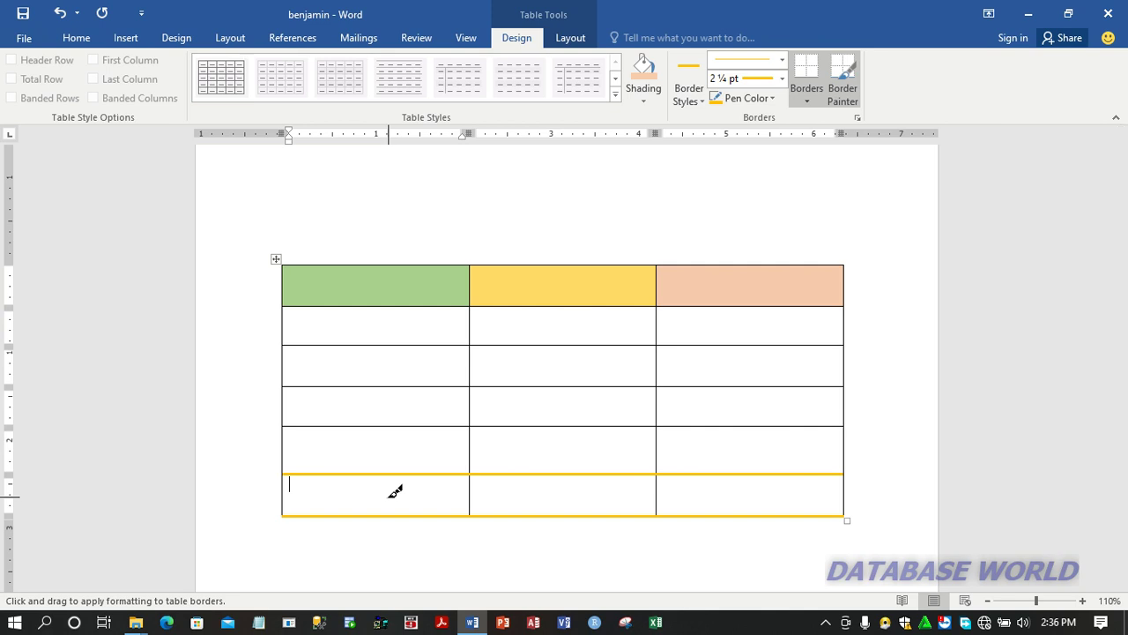
pyautogui.click(599, 230)
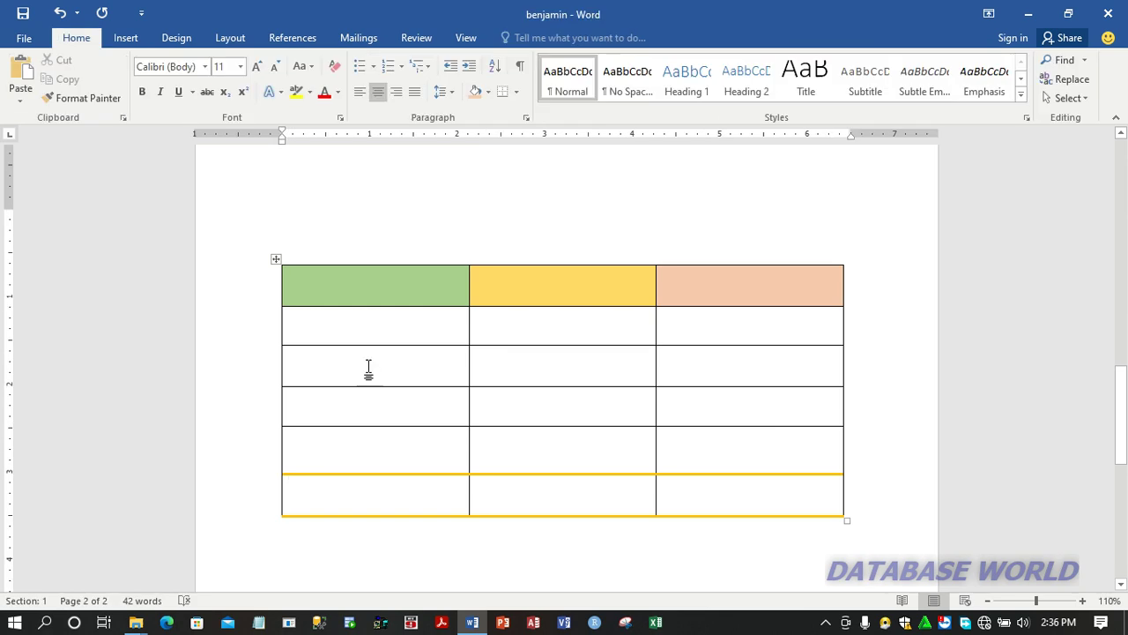
# Step: Add two new rows, one at a time, between the table's fifth row and its last row
pyautogui.click(369, 368)
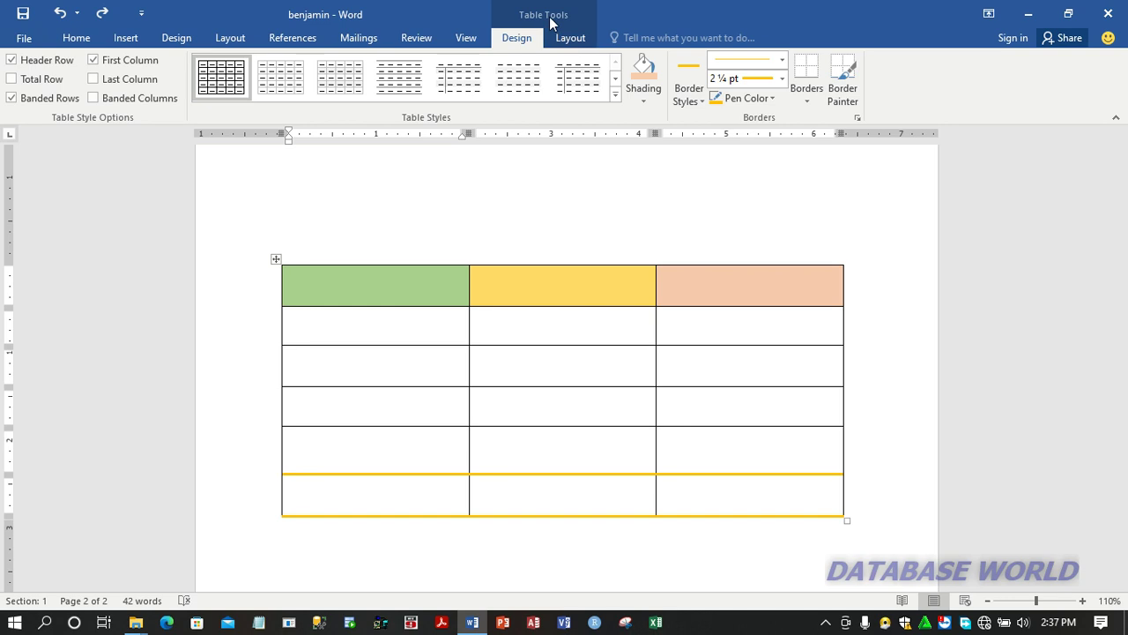
pyautogui.click(575, 37)
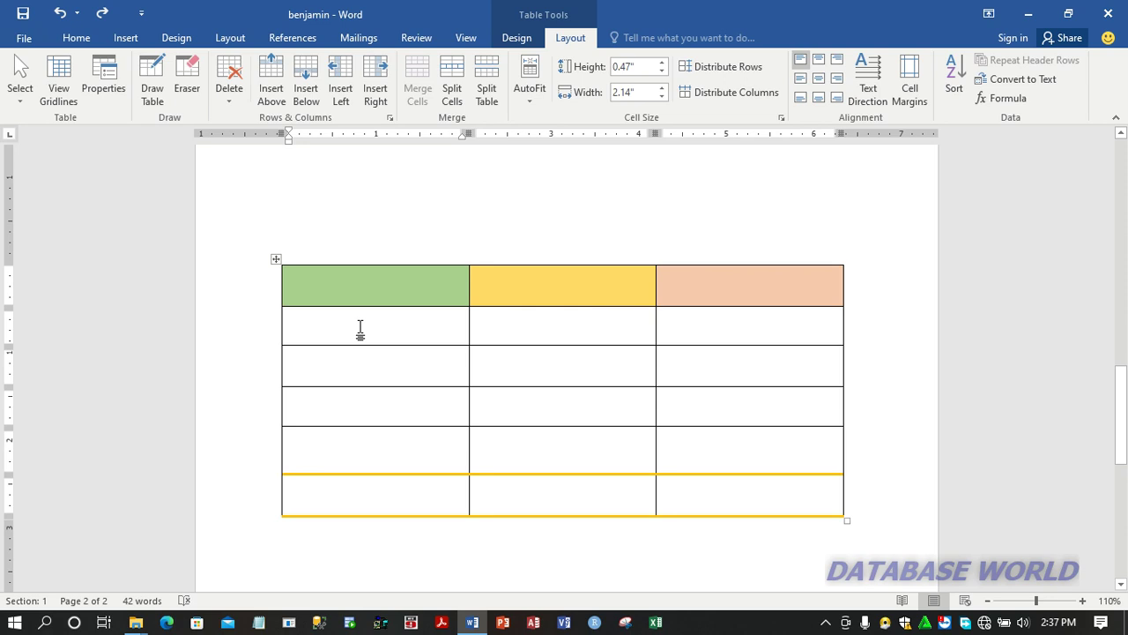
pyautogui.click(325, 498)
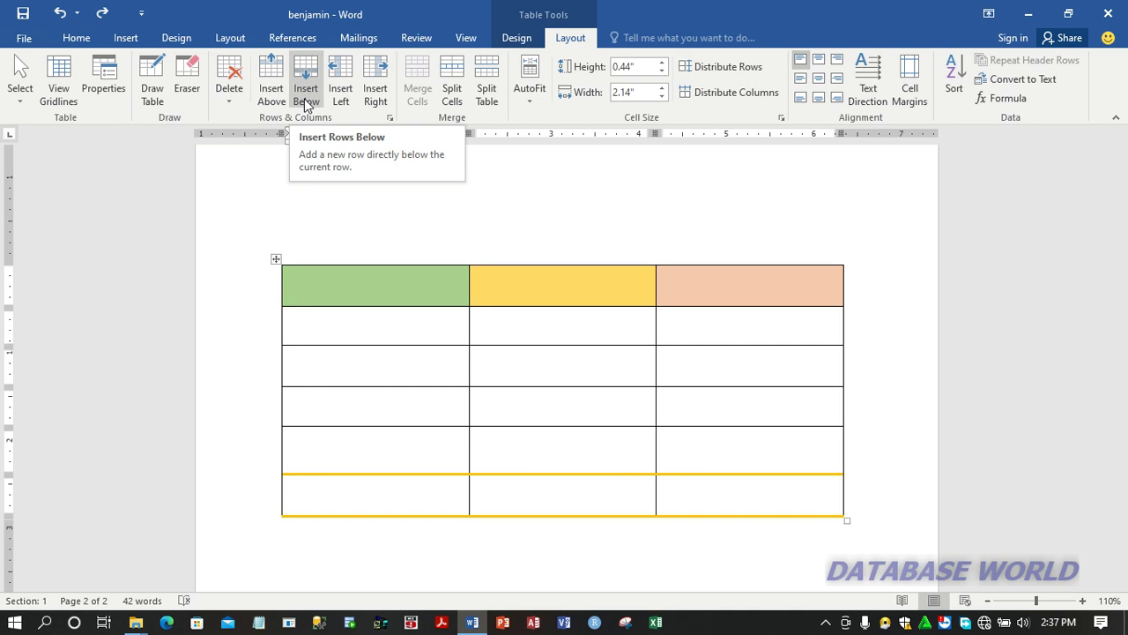
pyautogui.click(304, 99)
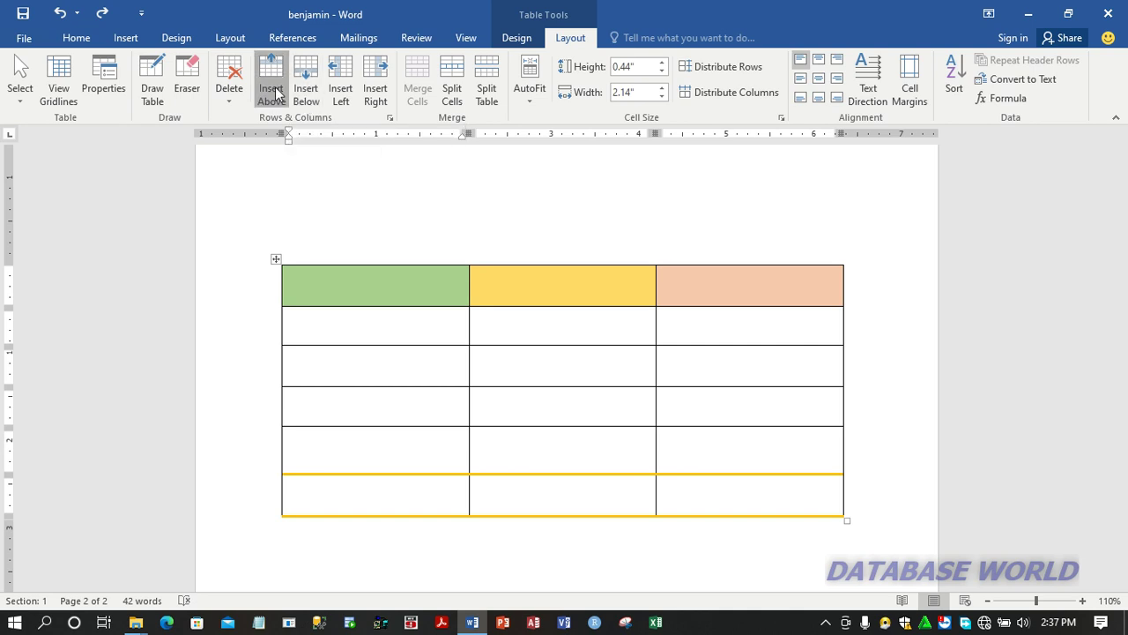
pyautogui.click(375, 491)
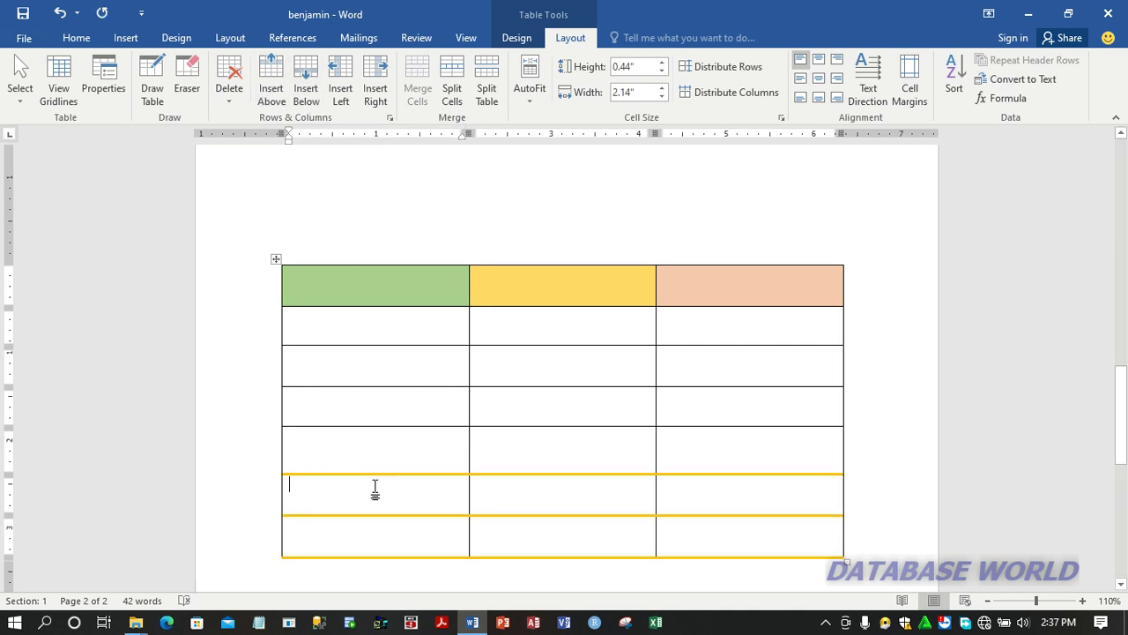
pyautogui.click(307, 96)
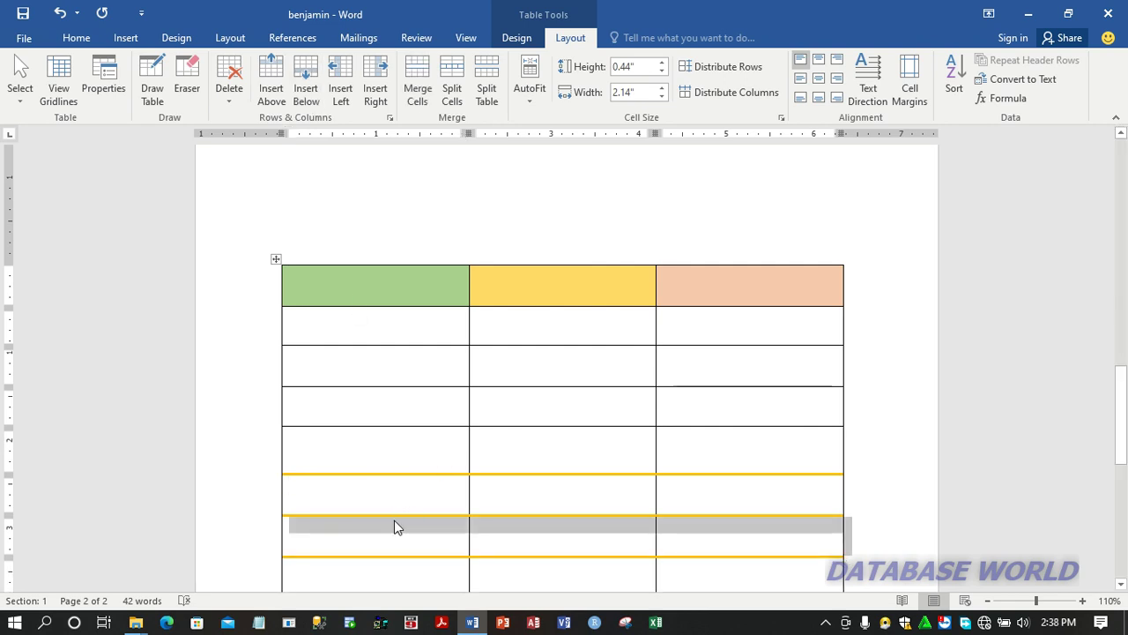
# Step: Insert a new column to the left of the table's first column
pyautogui.click(410, 323)
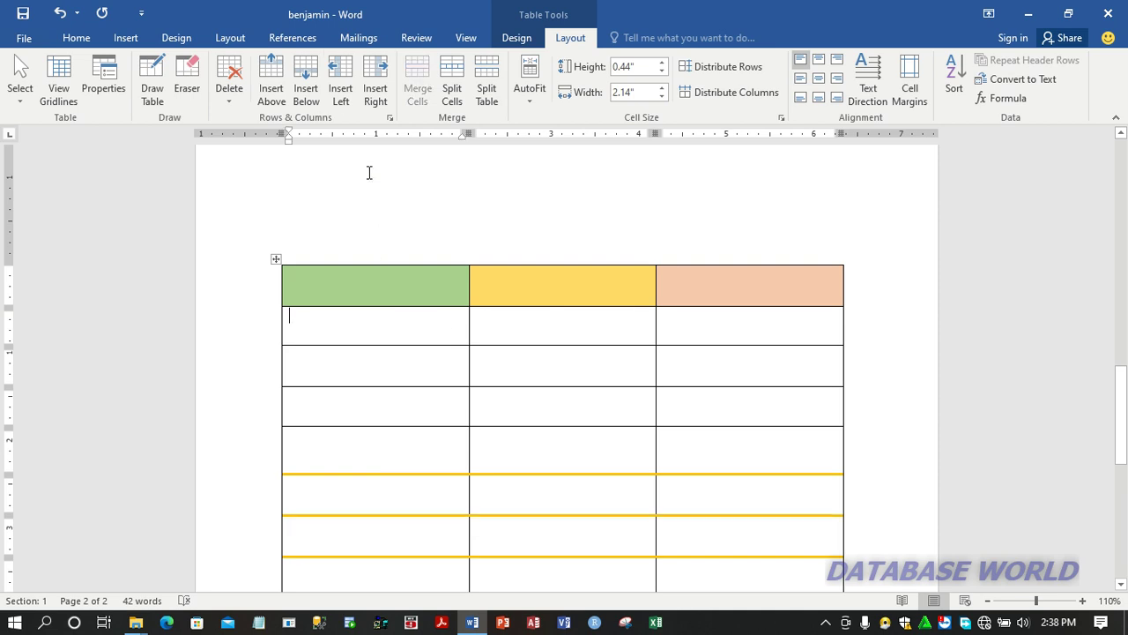
pyautogui.click(343, 97)
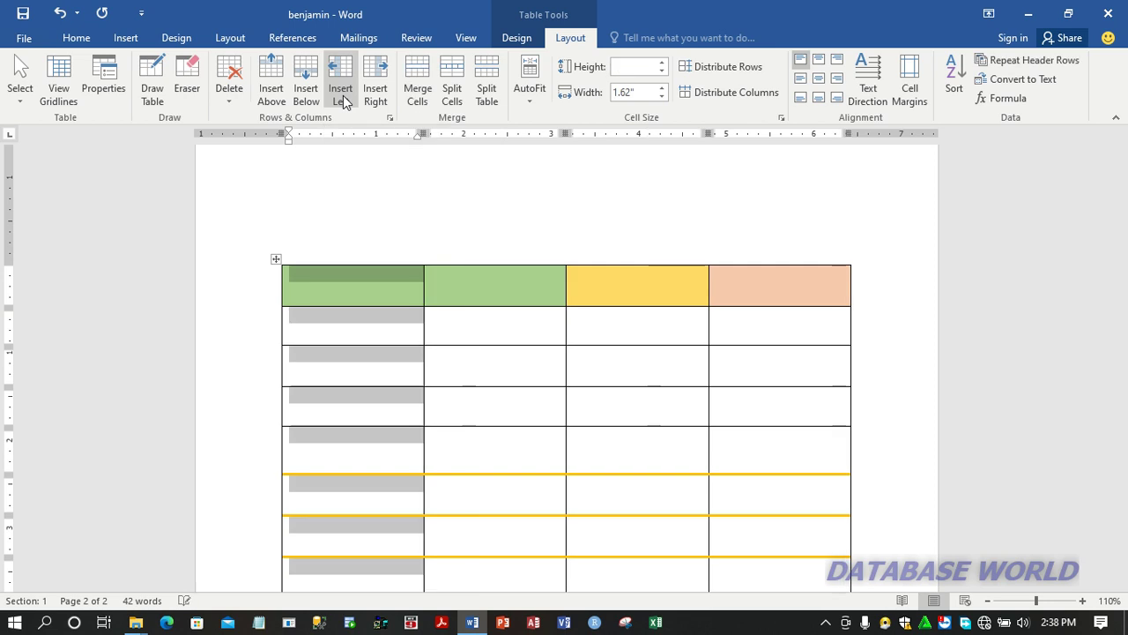
pyautogui.click(374, 287)
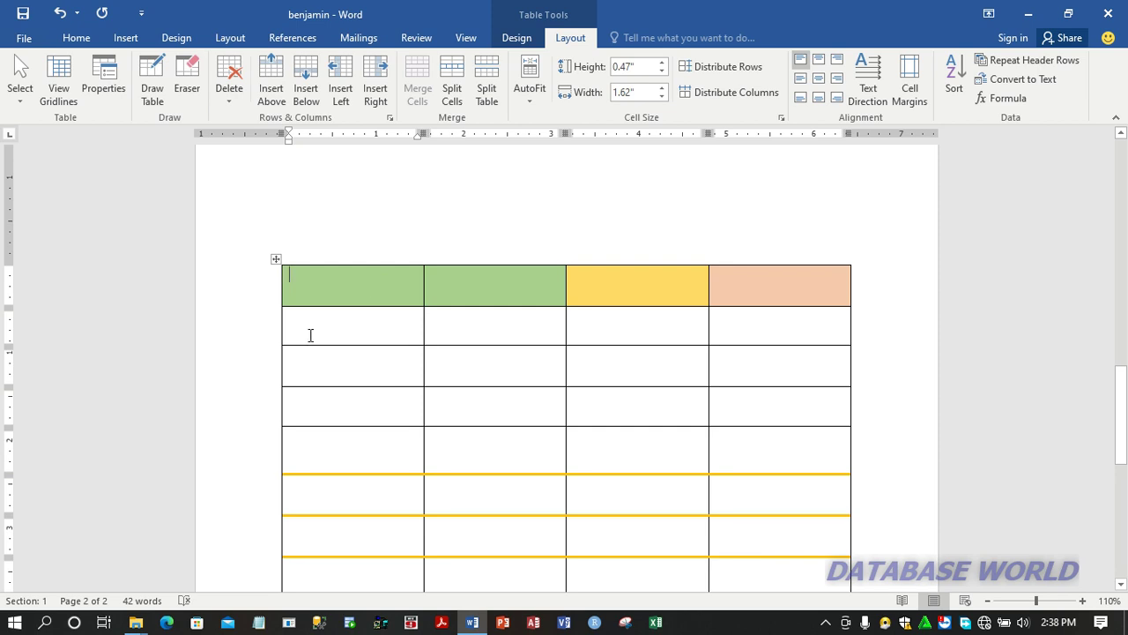
# Step: Insert a row between the table's second and third rows and a column between its first and second columns
pyautogui.moveTo(278, 347)
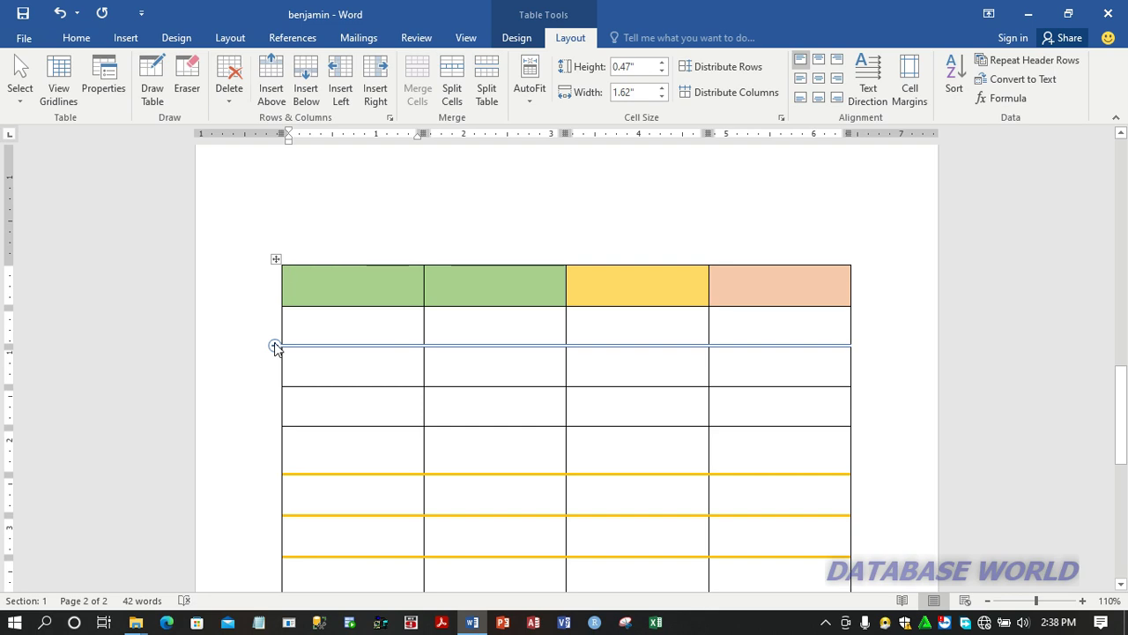
pyautogui.click(275, 345)
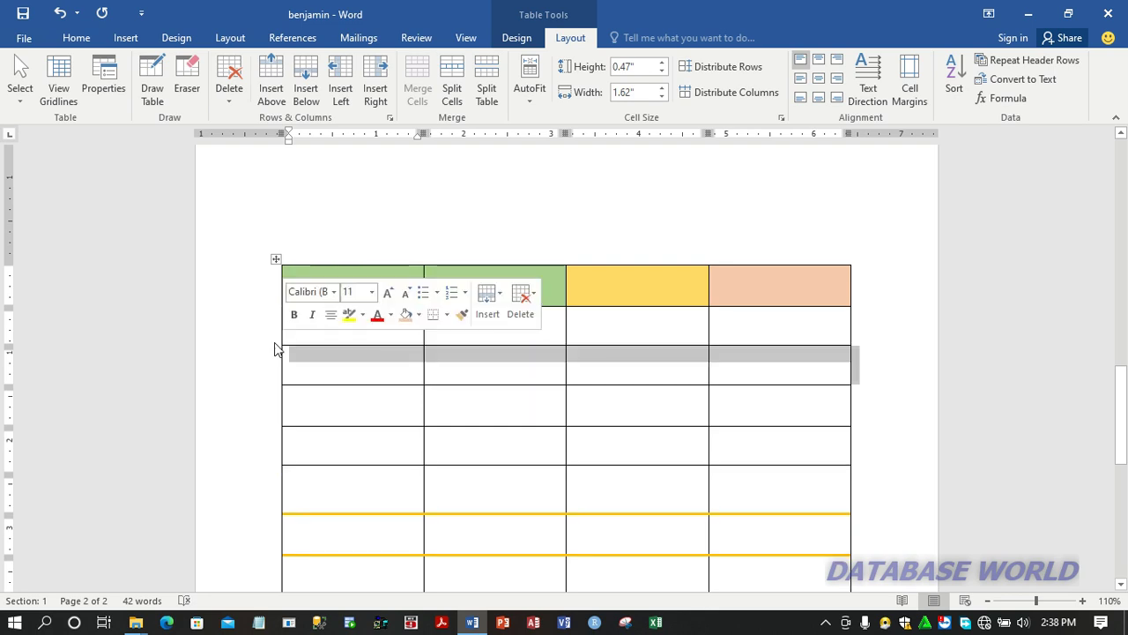
pyautogui.click(327, 364)
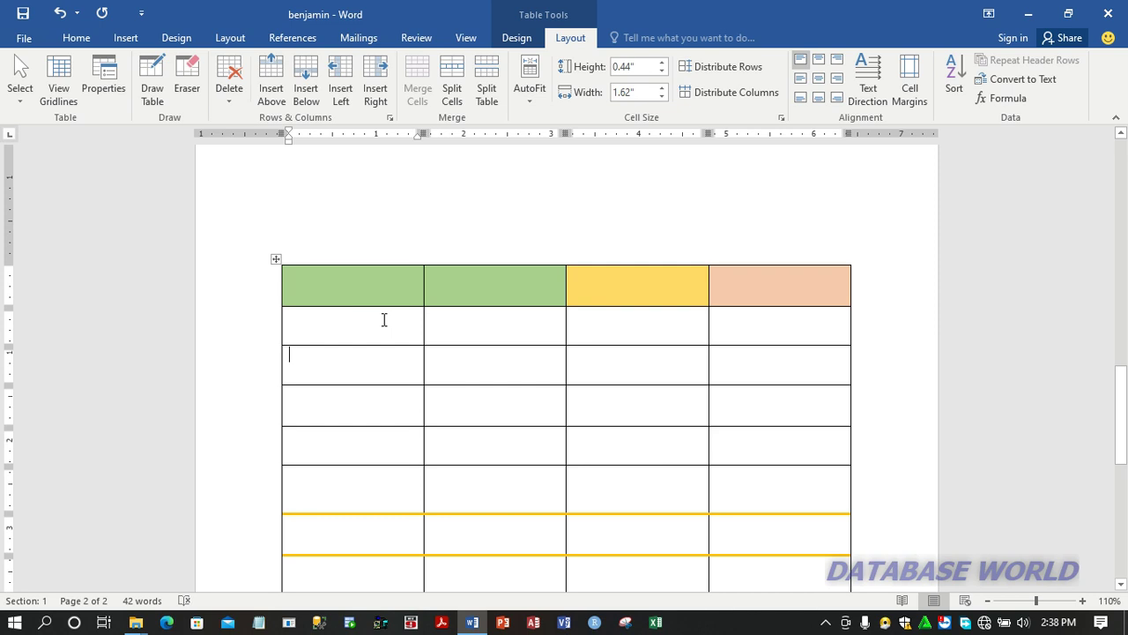
pyautogui.moveTo(424, 260)
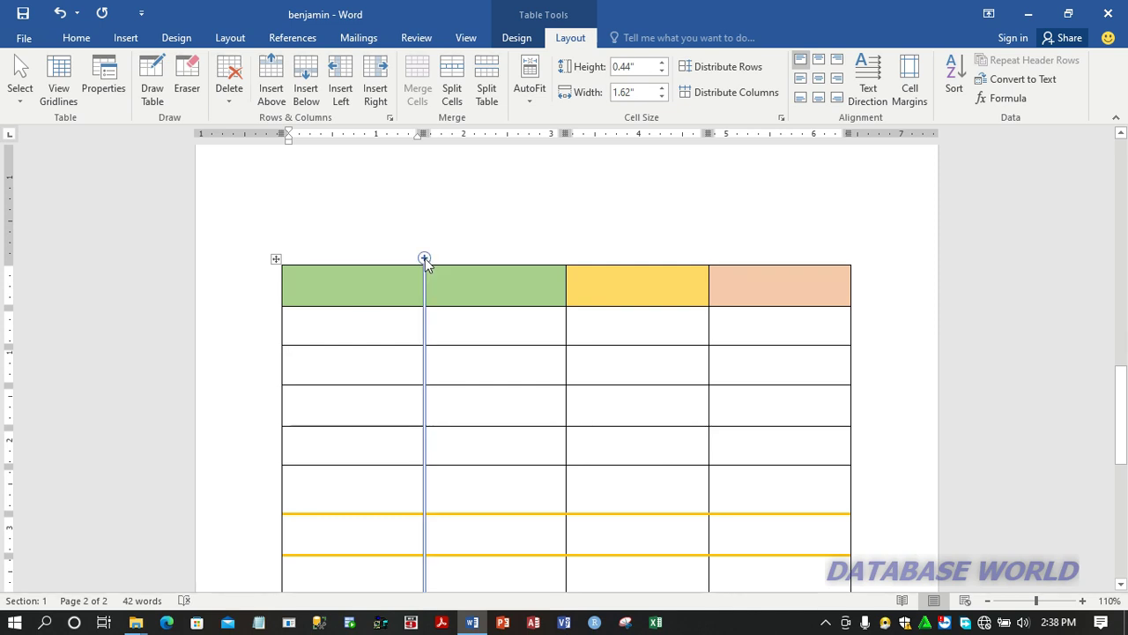
pyautogui.click(424, 260)
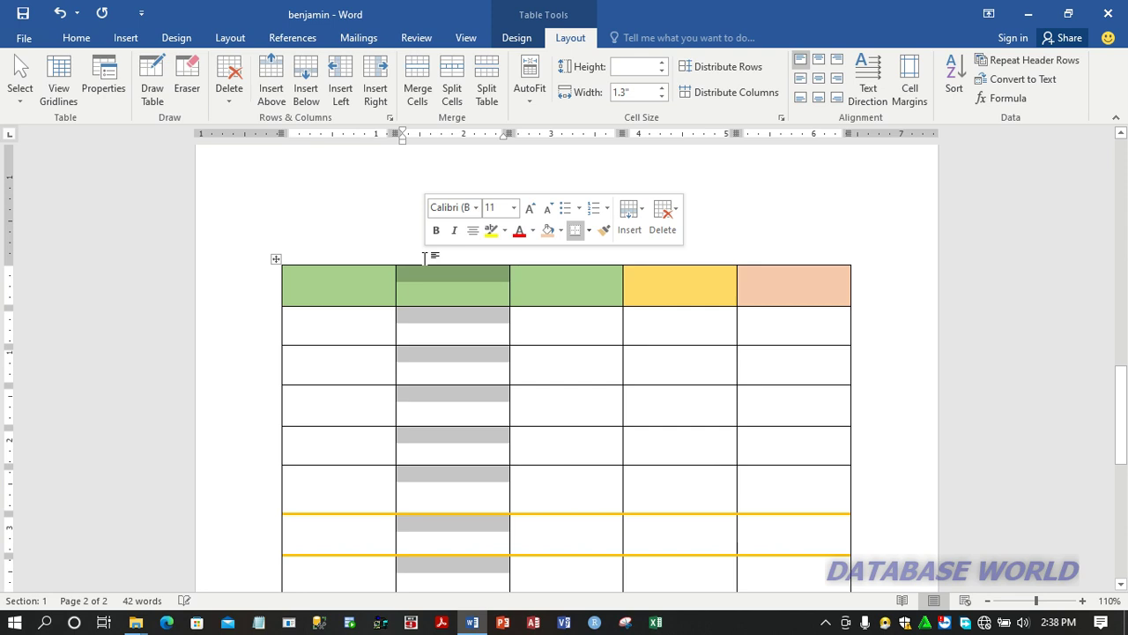
pyautogui.click(444, 276)
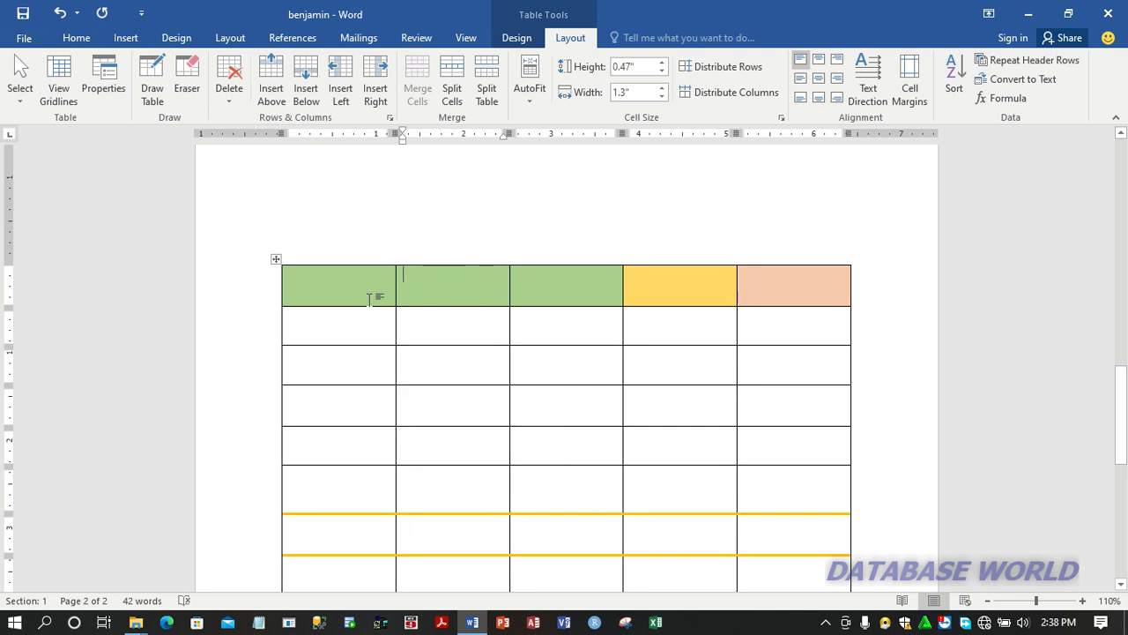
# Step: Delete the table's first column twice, one column at a time, leaving one green, one yellow and one orange header cell
pyautogui.click(343, 291)
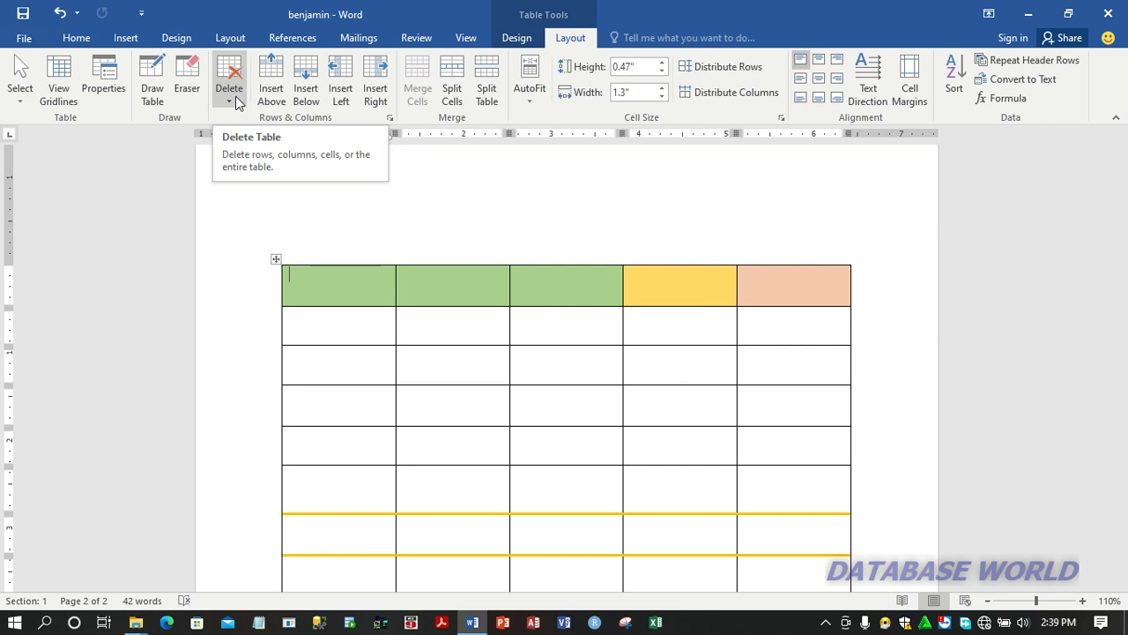
pyautogui.click(236, 103)
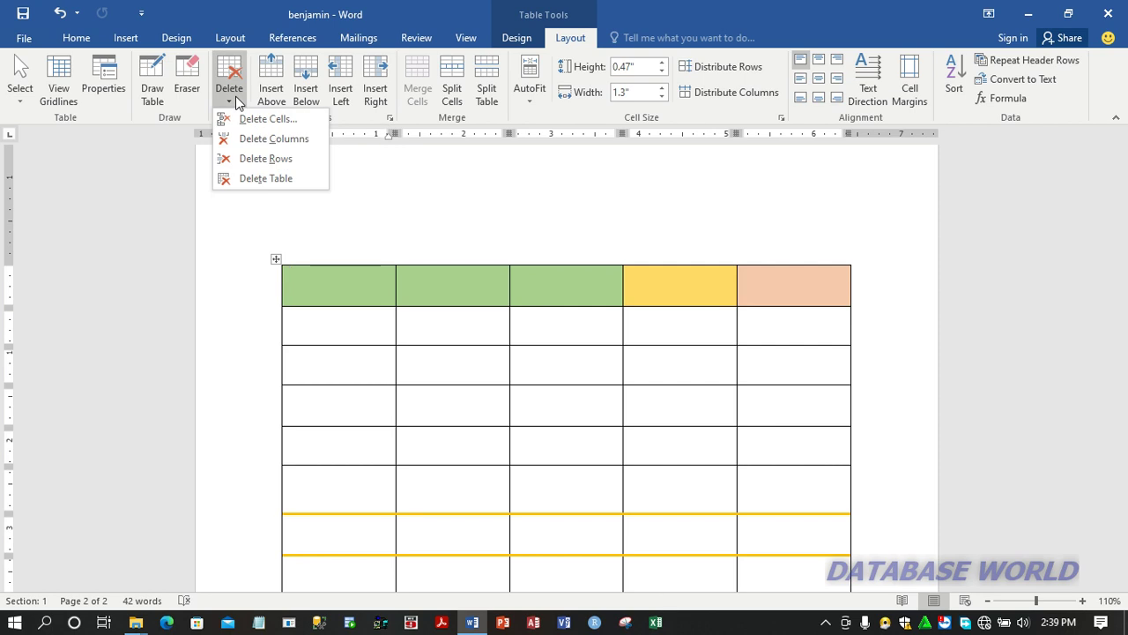
pyautogui.click(287, 138)
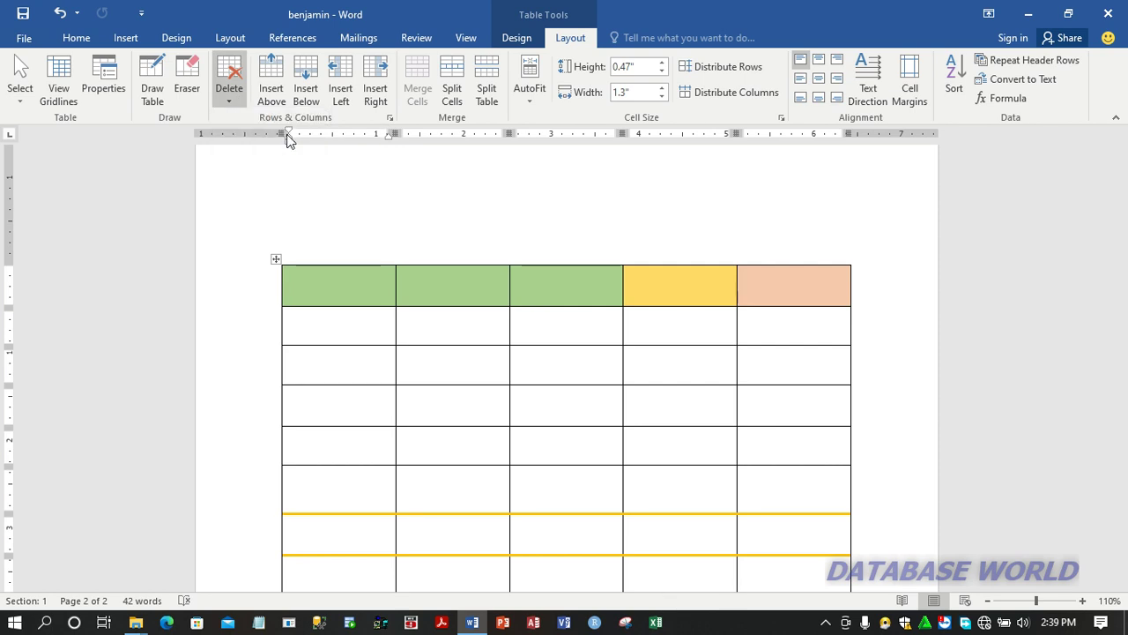
pyautogui.click(357, 299)
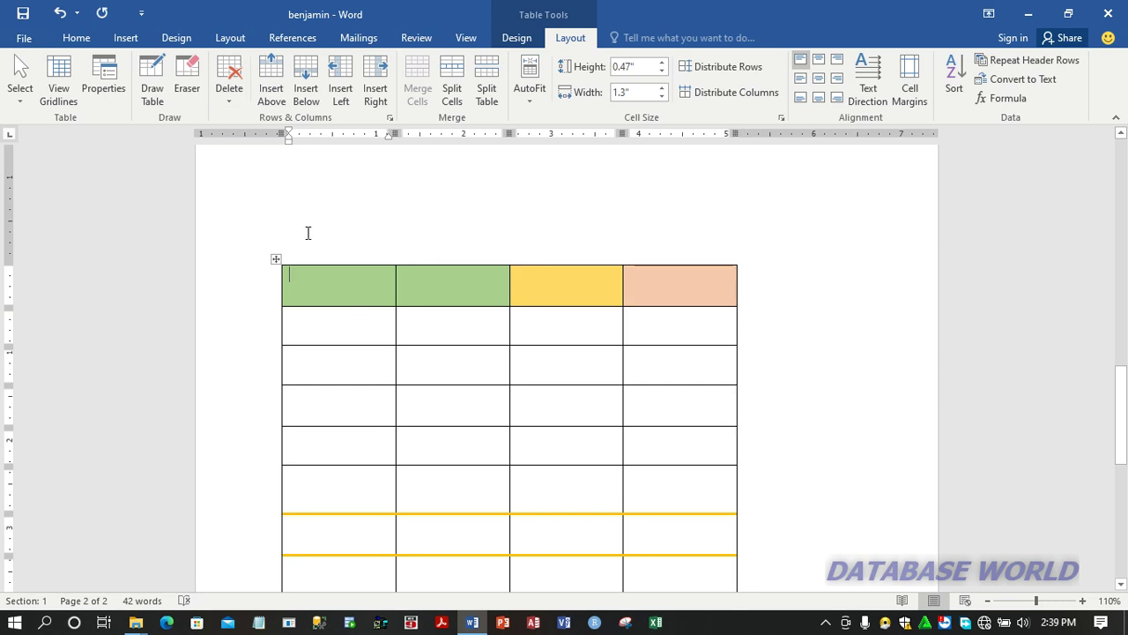
pyautogui.click(229, 92)
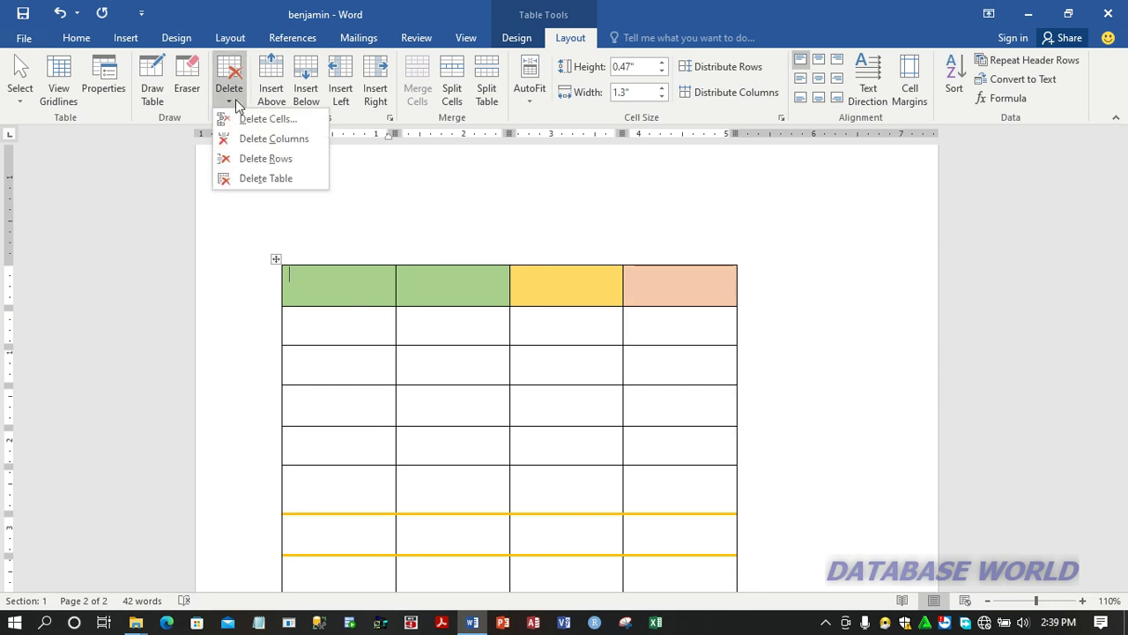
pyautogui.click(272, 139)
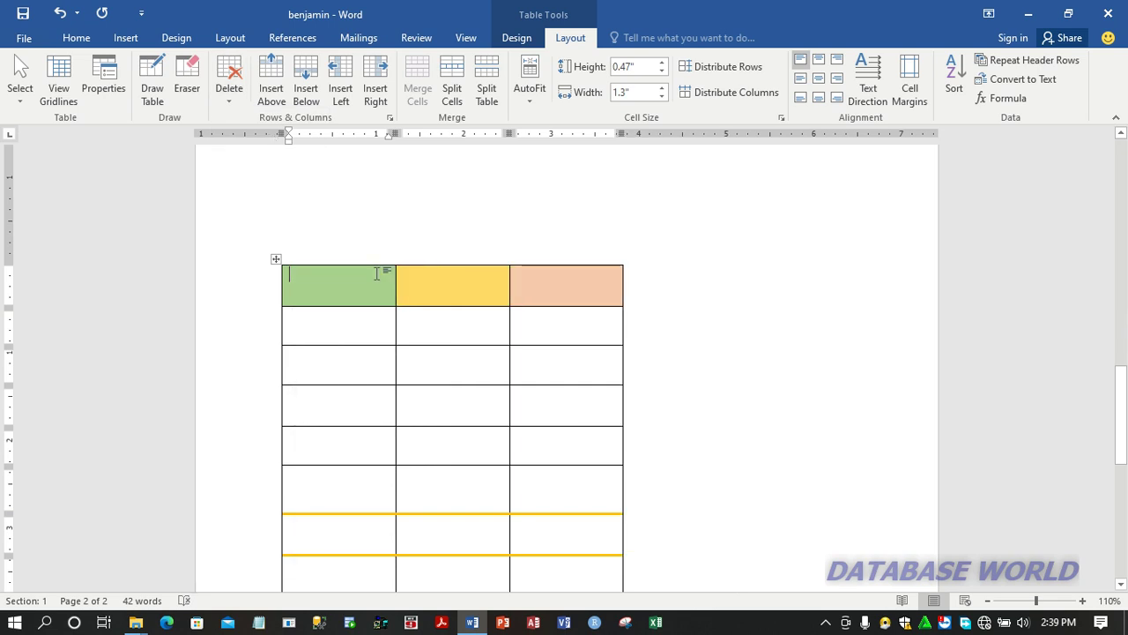
# Step: Stretch the whole table from its bottom-right corner until each column is about 2.2" wide
pyautogui.moveTo(1123, 399); pyautogui.dragTo(1124, 405)
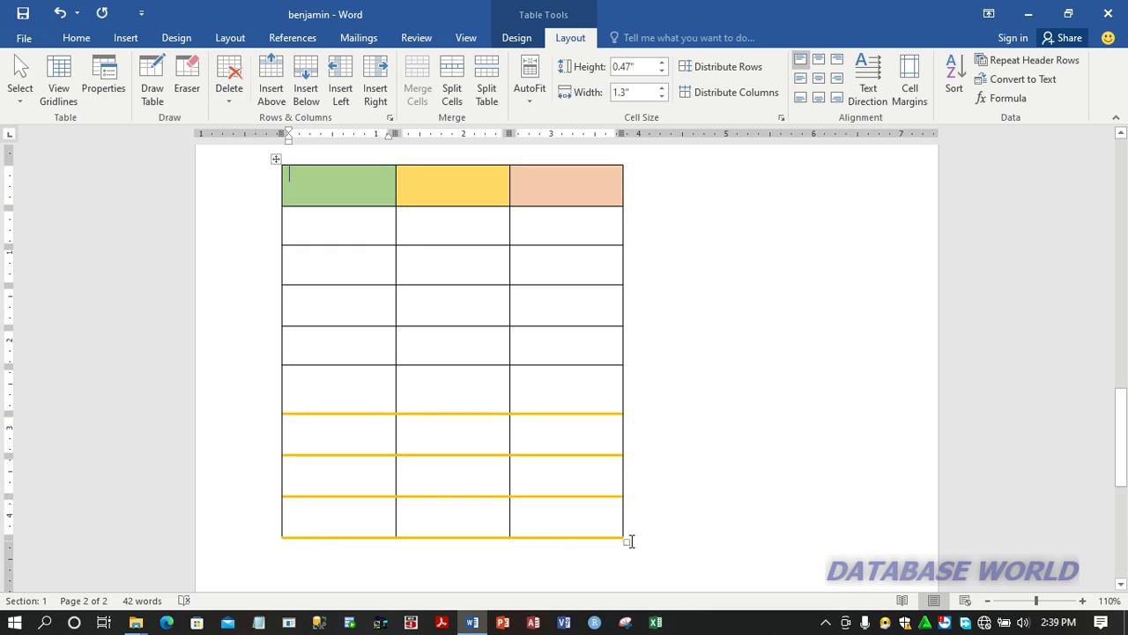
pyautogui.moveTo(629, 541); pyautogui.dragTo(862, 527)
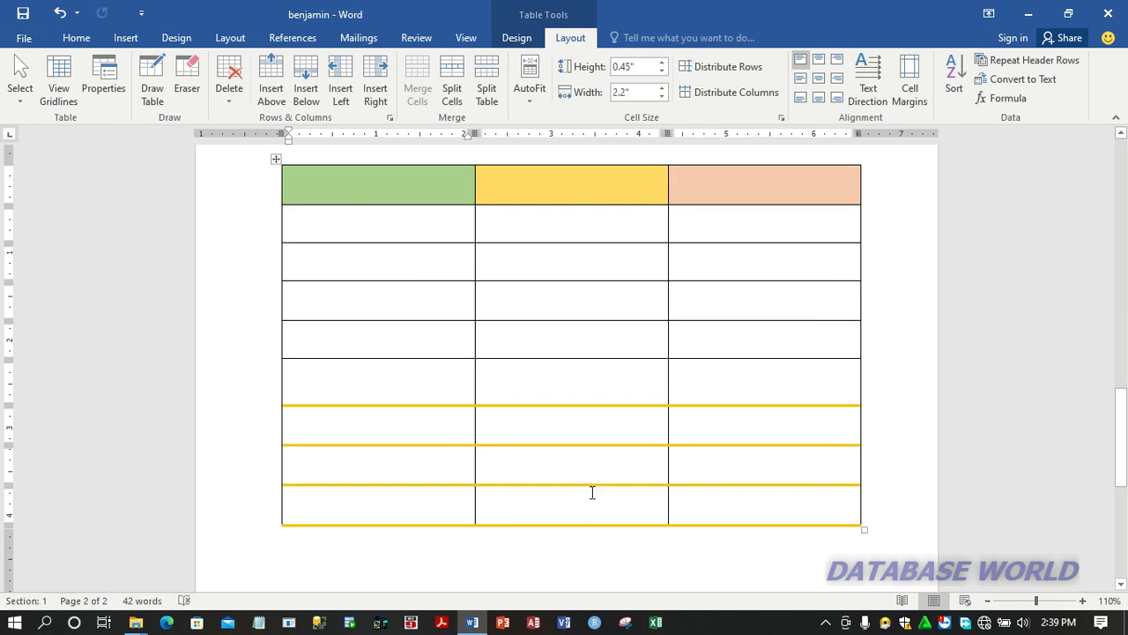
# Step: Delete the table's last two rows, one at a time, starting from the bottom row
pyautogui.click(319, 502)
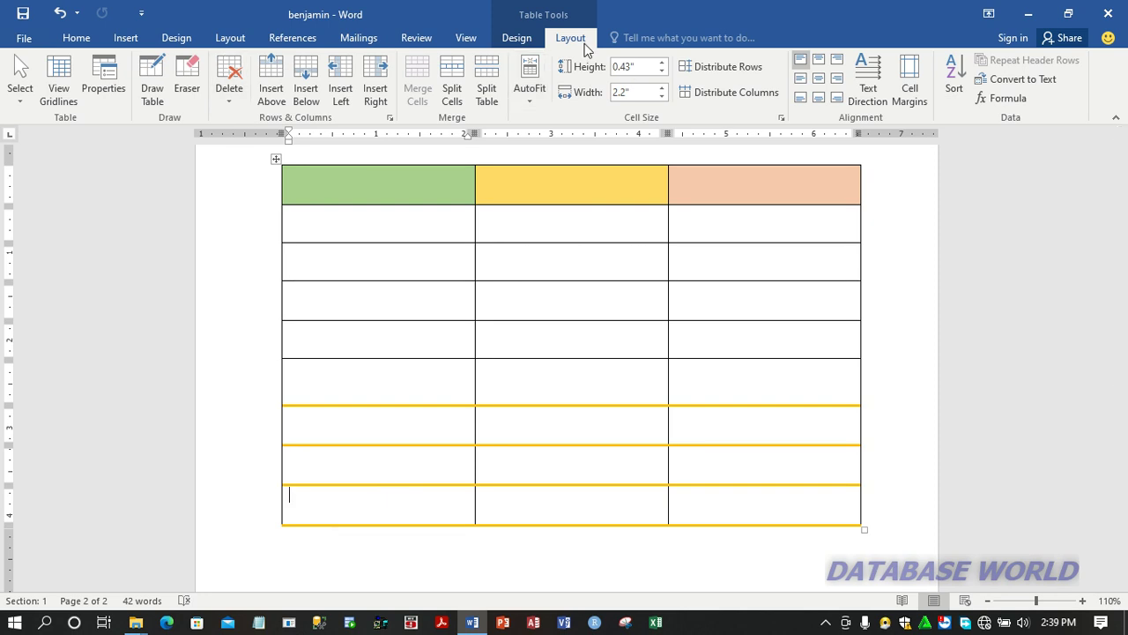
pyautogui.click(233, 97)
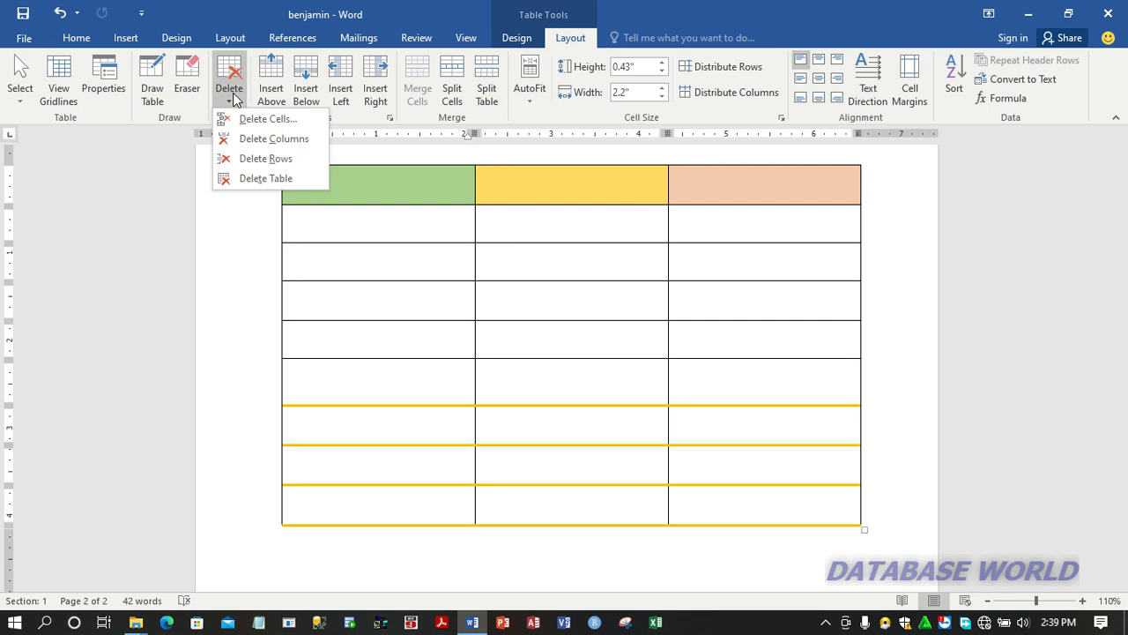
pyautogui.click(277, 157)
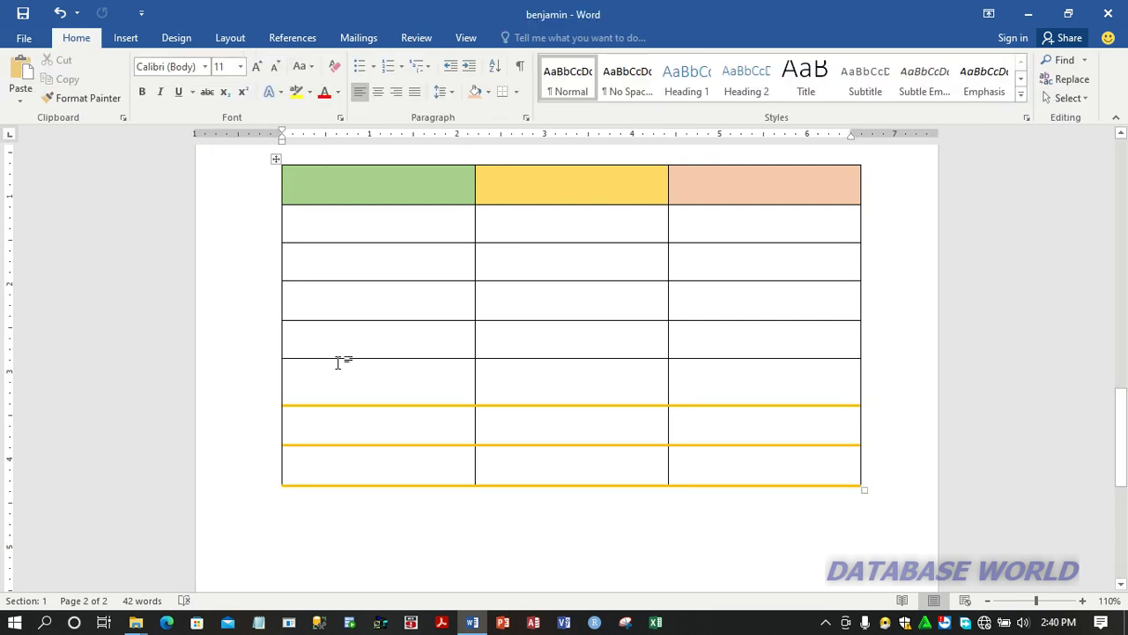
pyautogui.click(348, 465)
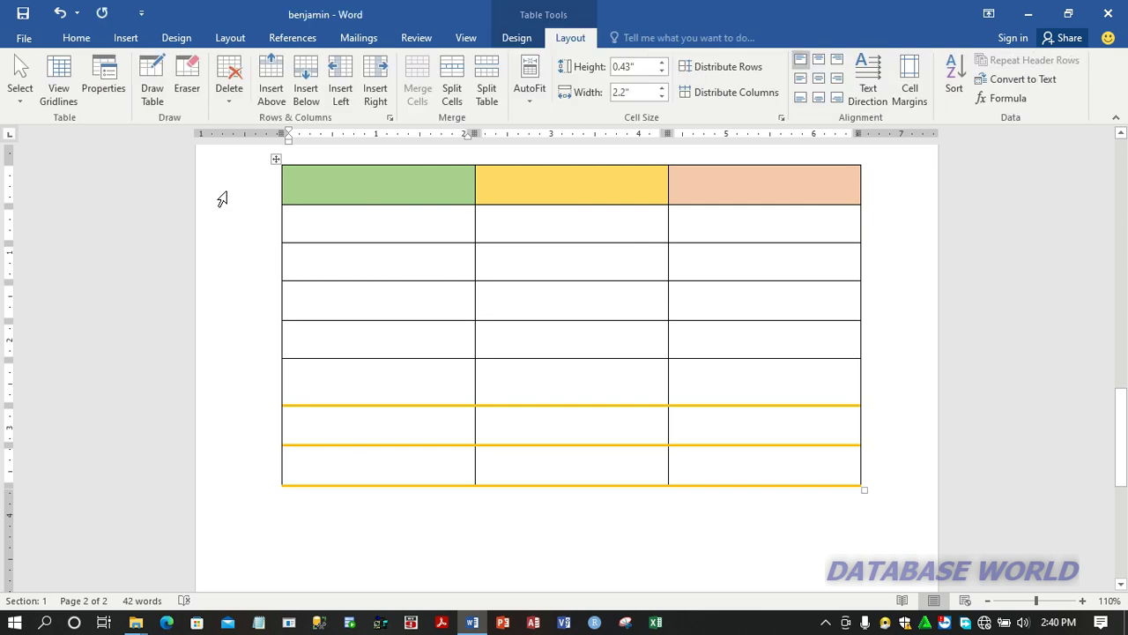
pyautogui.click(234, 93)
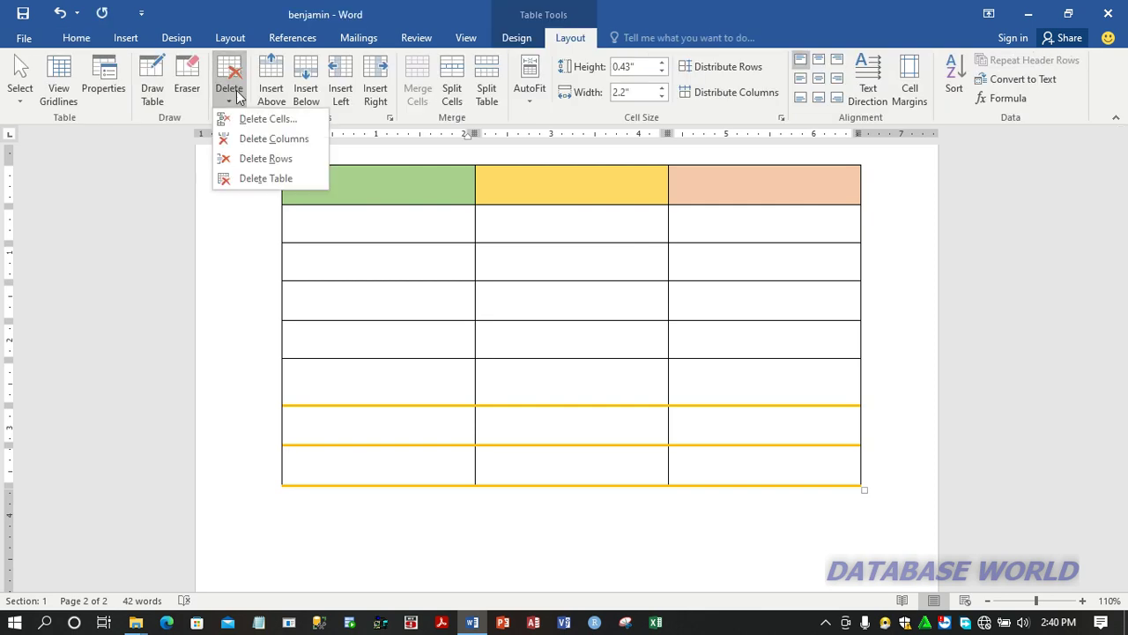
pyautogui.click(274, 160)
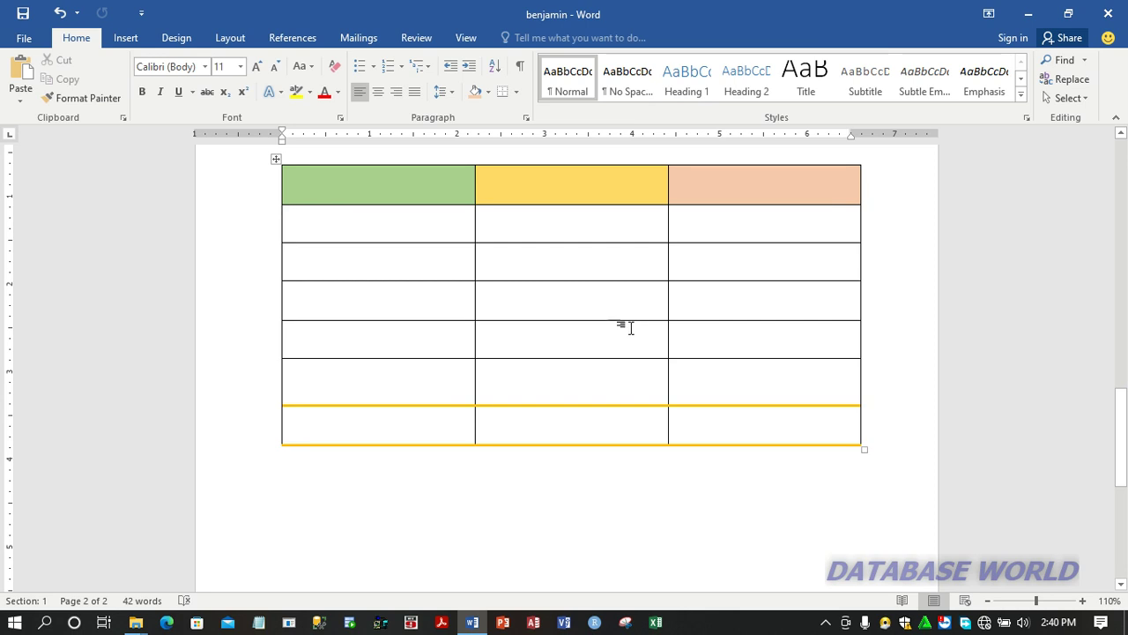
pyautogui.click(597, 340)
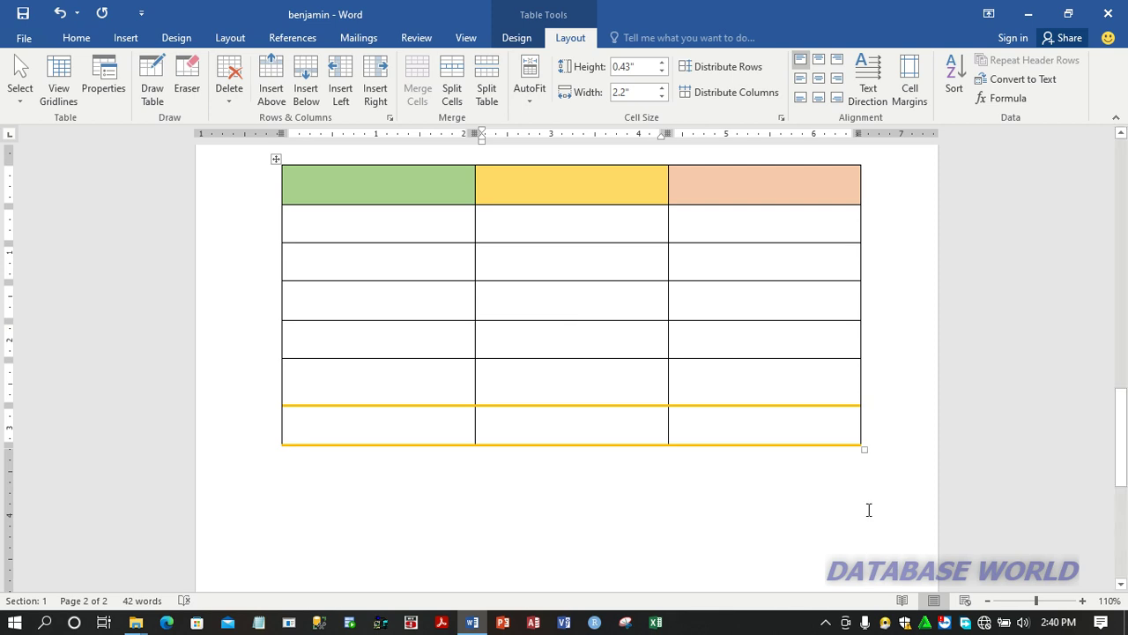
pyautogui.click(826, 623)
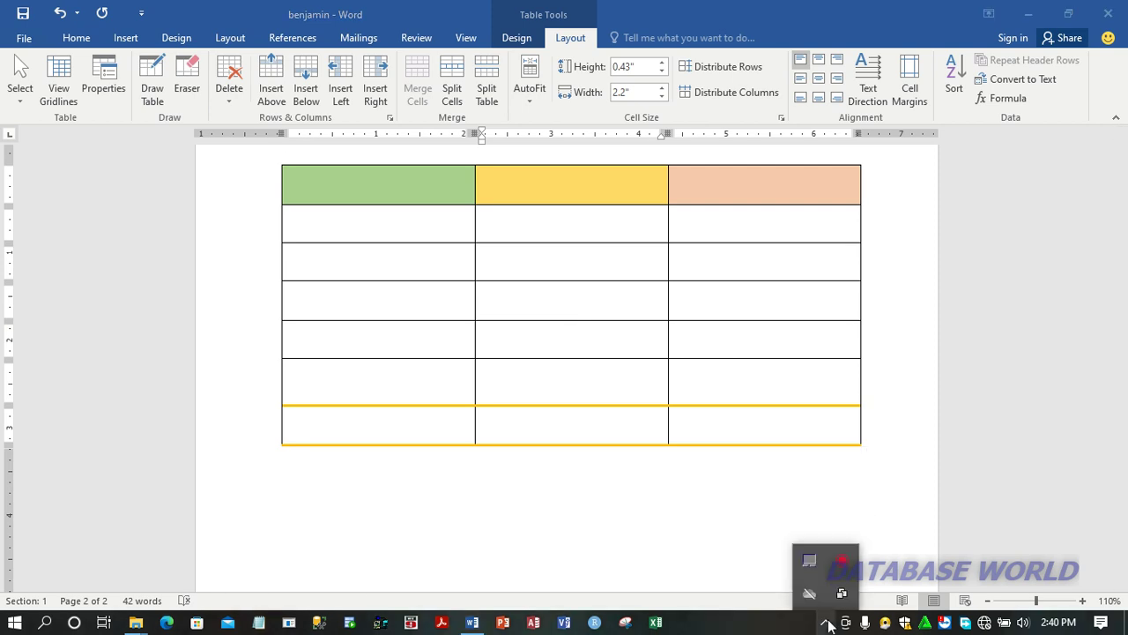